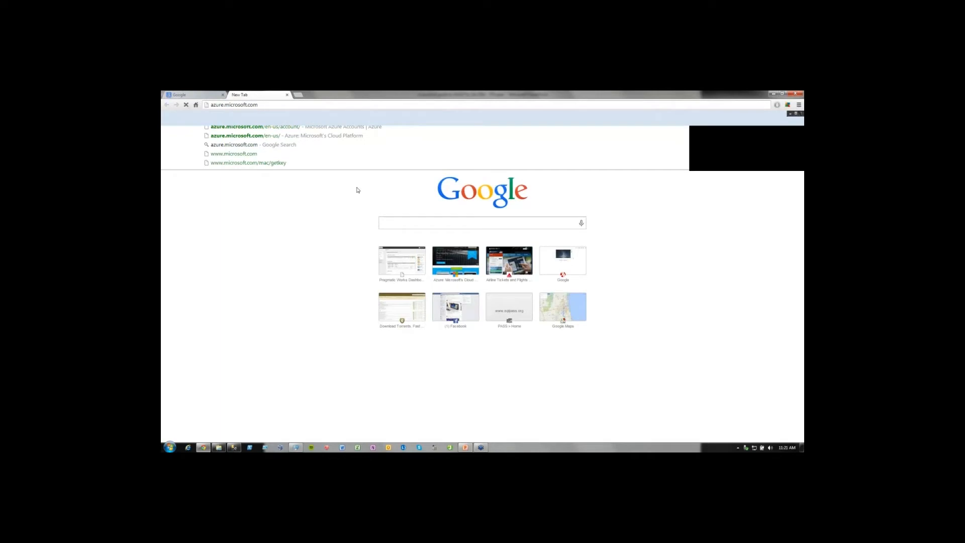
Load azure.microsoft.com and view its free trial offer and account management page.
{"action": "key", "text": "Return"}
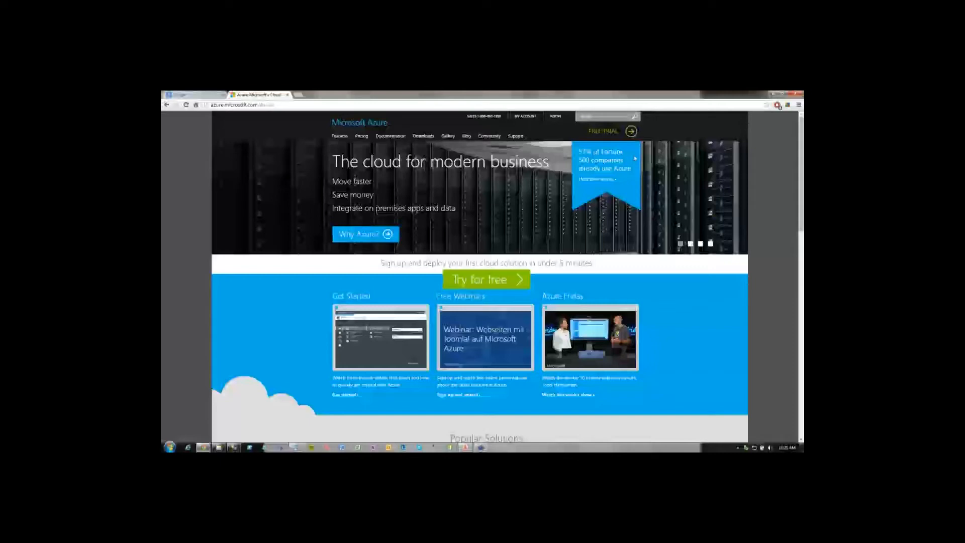
{"action": "left_click", "coordinate": [611, 132]}
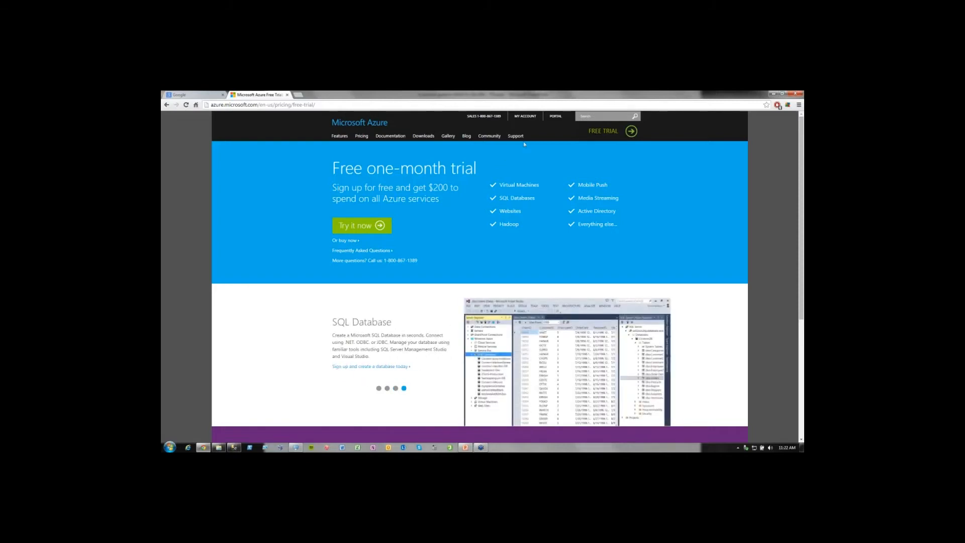
{"action": "left_click", "coordinate": [528, 118]}
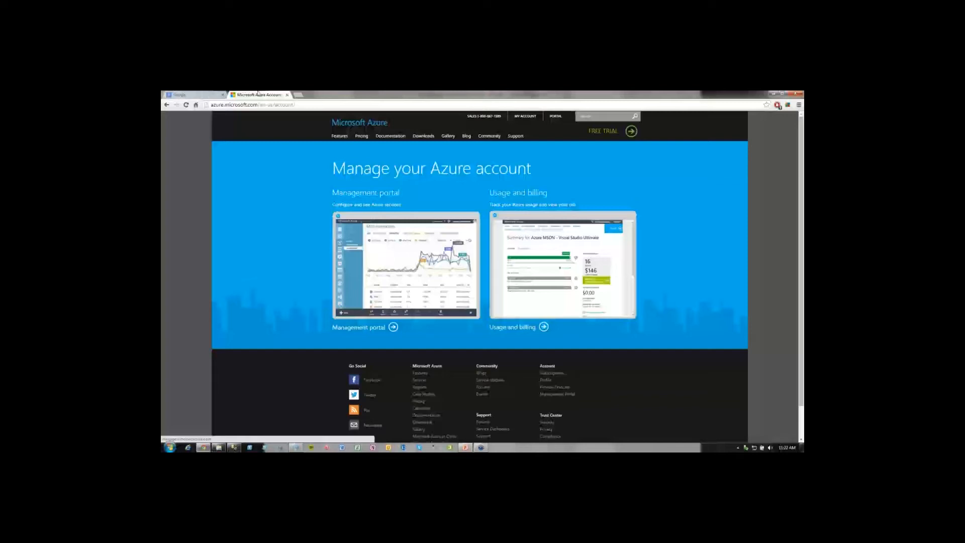
Open the SQL Database pricing details and examine the hourly prices of the Standard S0, S1 and S2 levels.
{"action": "mouse_move", "coordinate": [362, 139]}
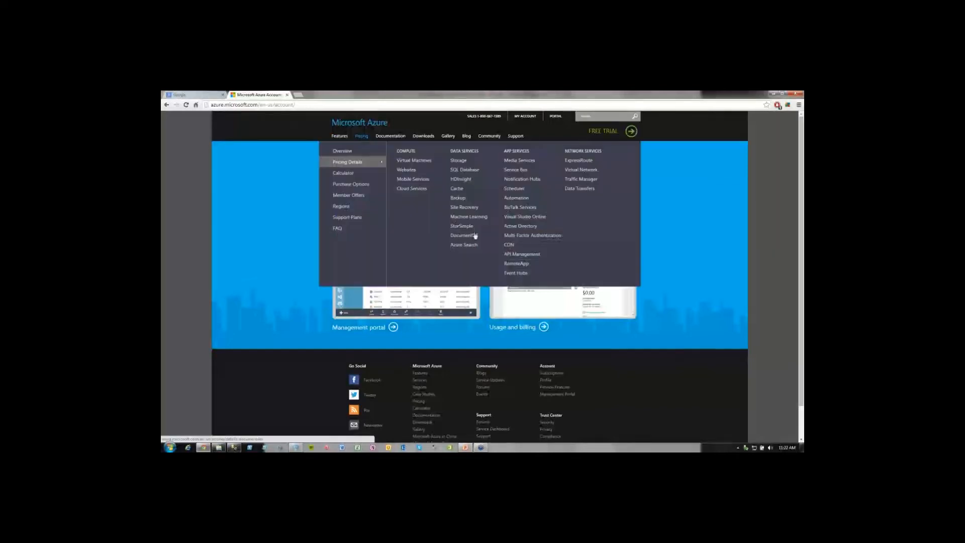
{"action": "left_click", "coordinate": [463, 171]}
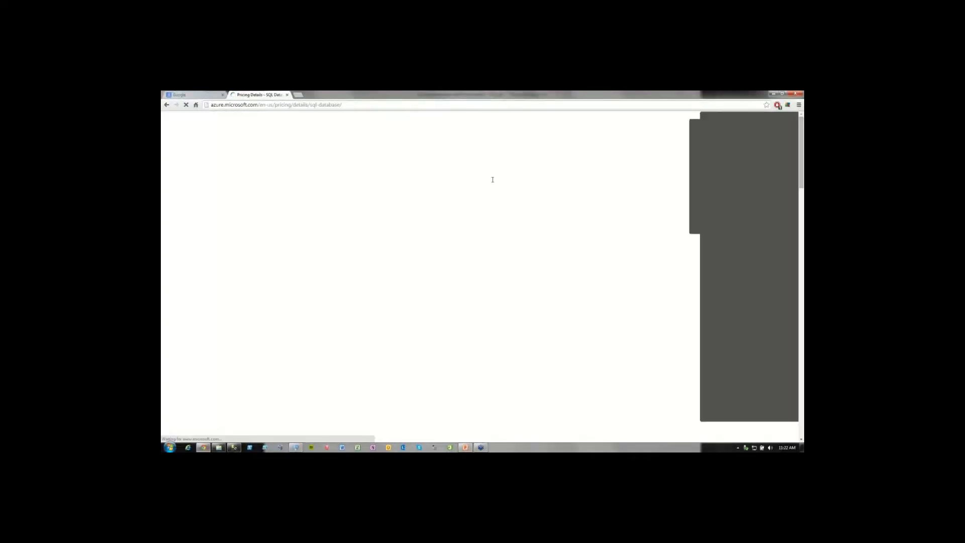
{"action": "scroll", "coordinate": [550, 345], "scroll_direction": "down", "scroll_amount": 6}
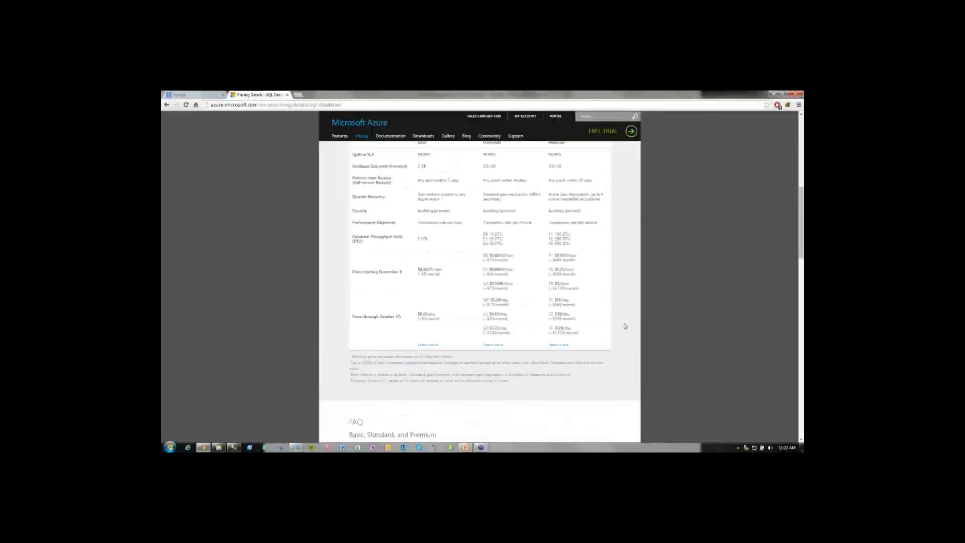
{"action": "scroll", "coordinate": [525, 194], "scroll_direction": "up", "scroll_amount": 1}
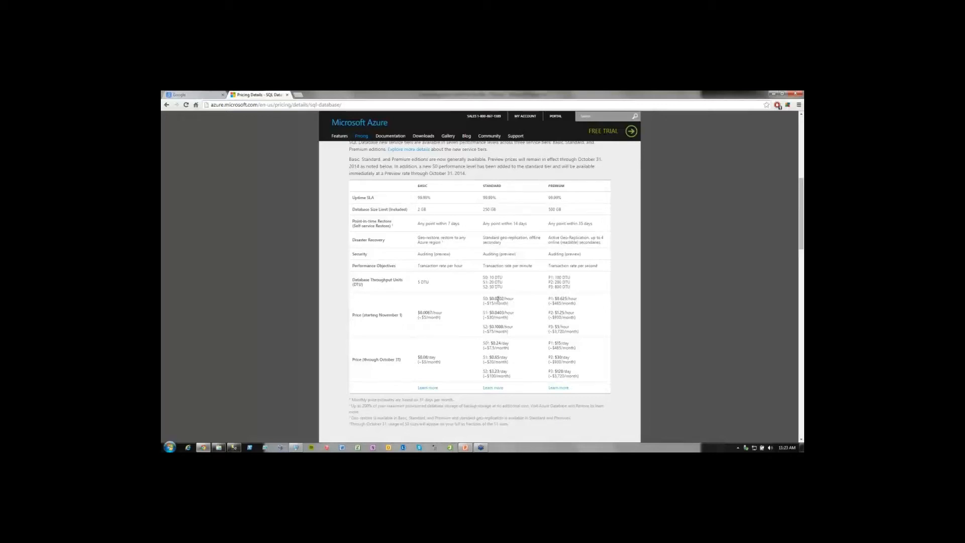
{"action": "left_click_drag", "start_coordinate": [499, 298], "coordinate": [483, 300]}
{"action": "left_click_drag", "start_coordinate": [500, 313], "coordinate": [483, 313]}
{"action": "left_click", "coordinate": [511, 317]}
{"action": "left_click_drag", "start_coordinate": [501, 312], "coordinate": [482, 326]}
Open the Azure management portal from the account page and look through its list of services.
{"action": "left_click", "coordinate": [533, 117]}
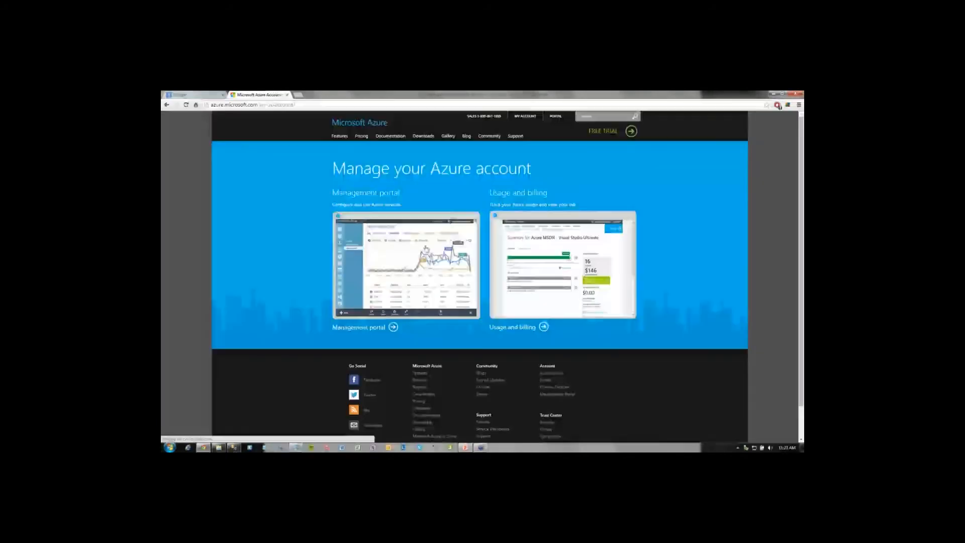
{"action": "left_click", "coordinate": [392, 253]}
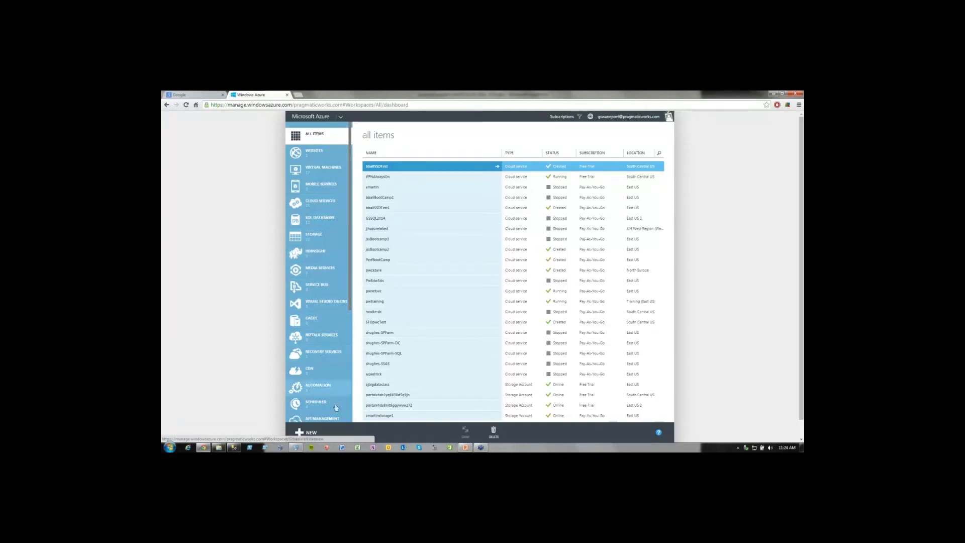
{"action": "scroll", "coordinate": [324, 408], "scroll_direction": "down", "scroll_amount": 5}
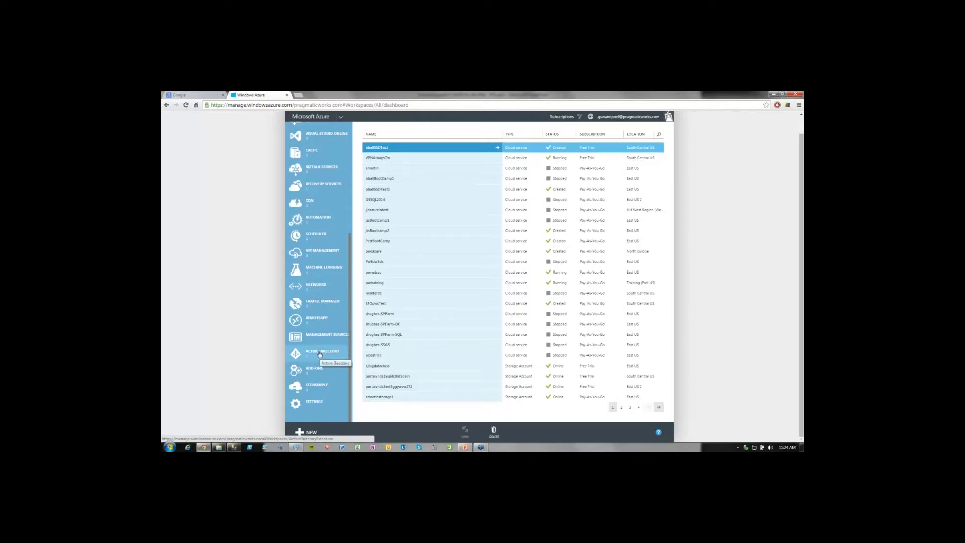
{"action": "scroll", "coordinate": [319, 358], "scroll_direction": "up", "scroll_amount": 5}
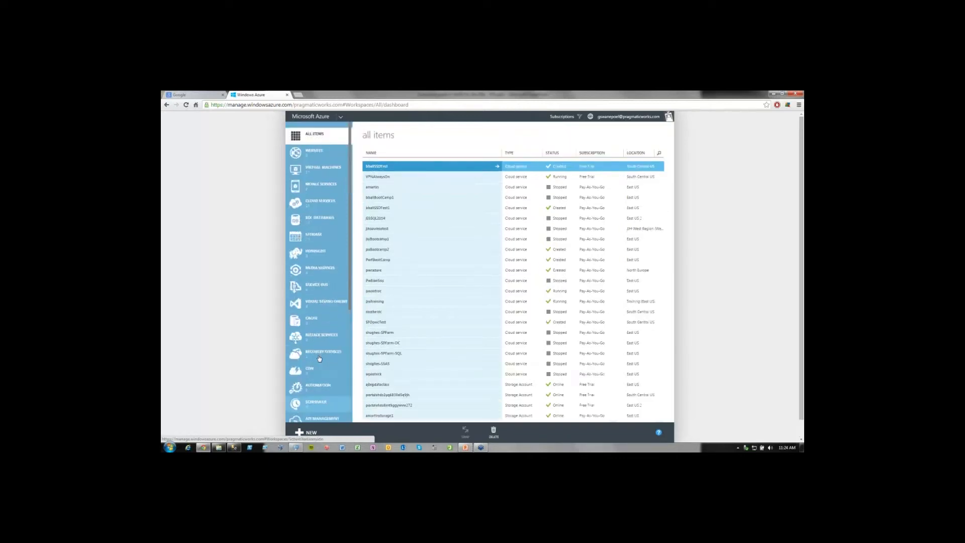
Examine the virtual machine instances, including GSSQL2014, and the list of storage accounts.
{"action": "left_click", "coordinate": [323, 170]}
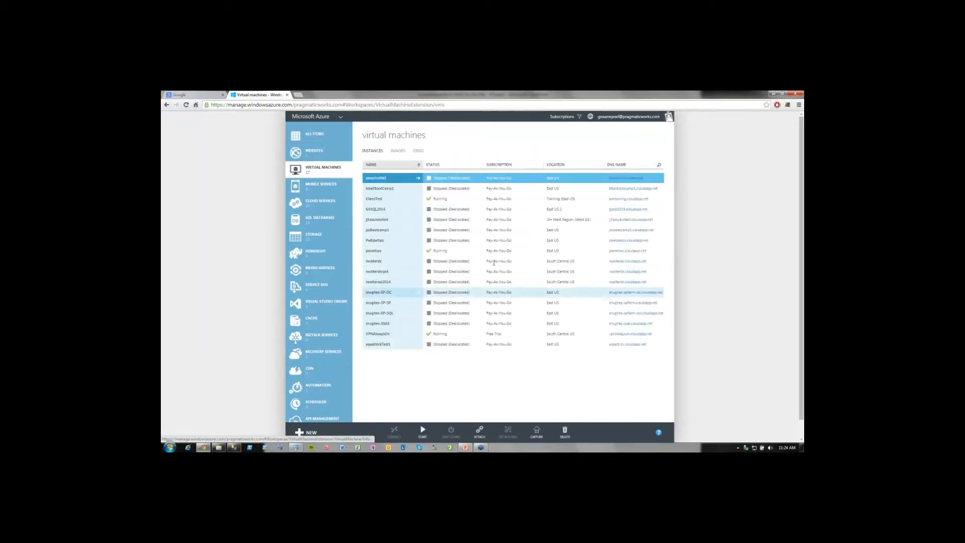
{"action": "left_click", "coordinate": [397, 210]}
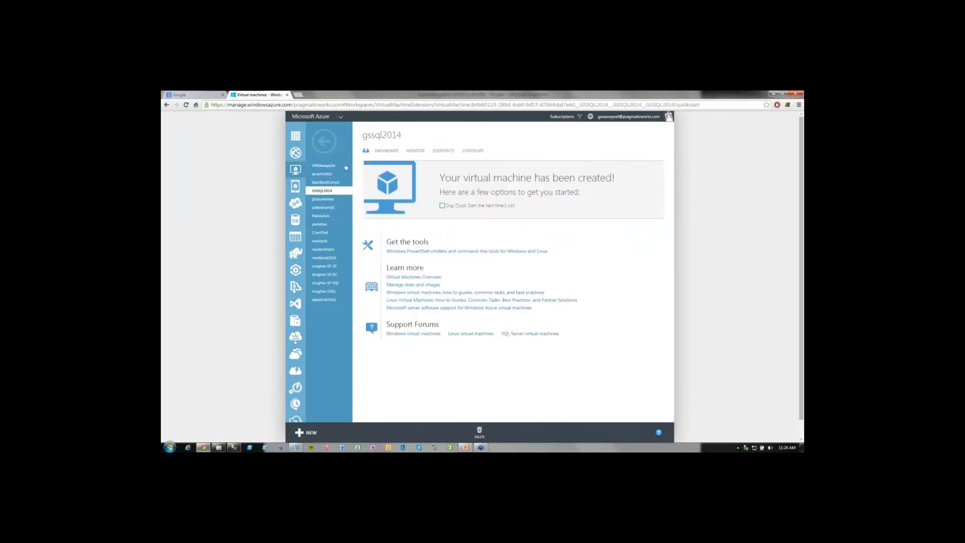
{"action": "left_click", "coordinate": [323, 143]}
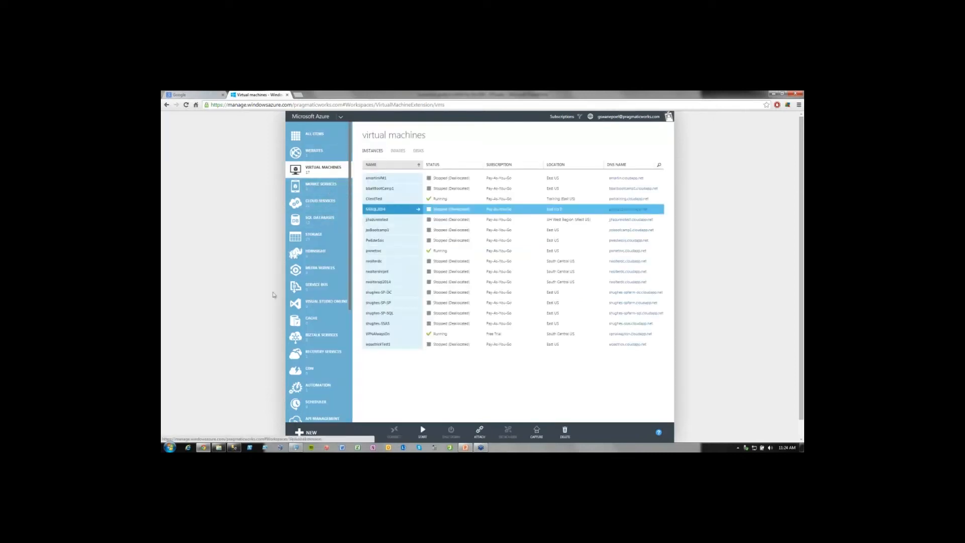
{"action": "left_click", "coordinate": [320, 237]}
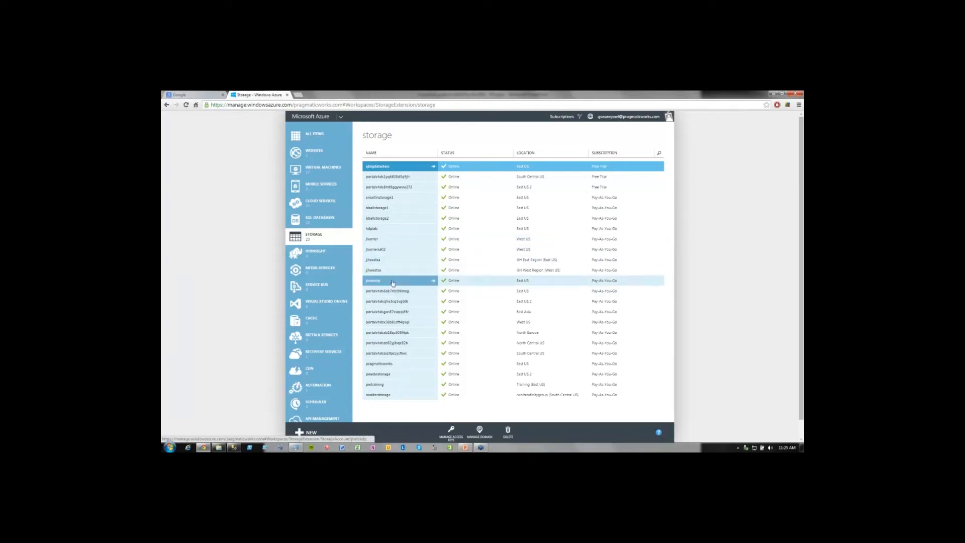
{"action": "left_click", "coordinate": [315, 172]}
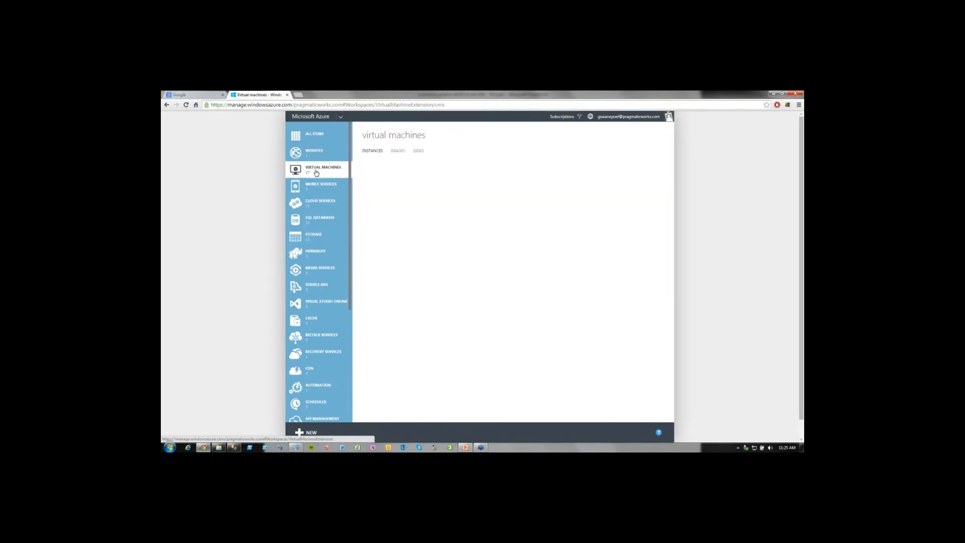
Inspect the dashboard and databases of SQL server r57y1z18o6, and return to the list of all SQL databases.
{"action": "left_click", "coordinate": [324, 222]}
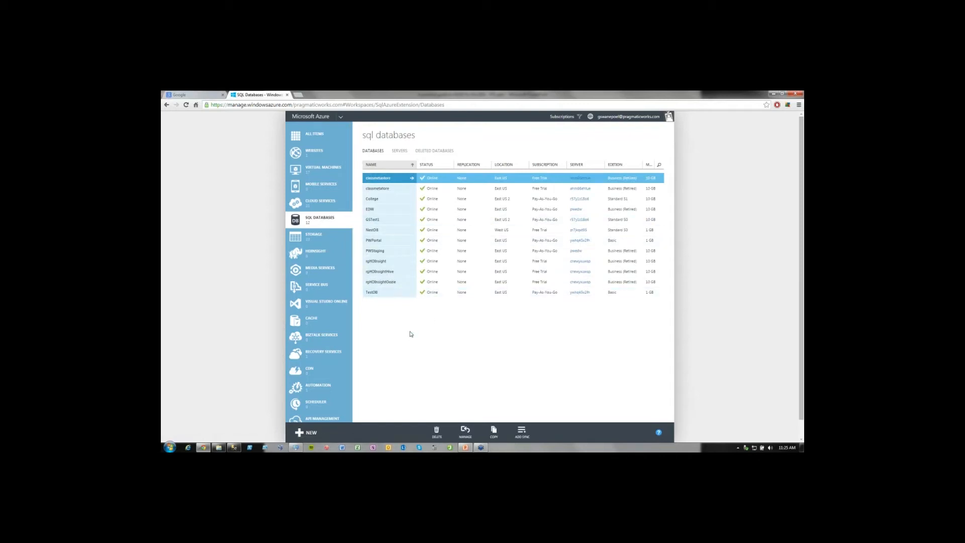
{"action": "left_click", "coordinate": [399, 152]}
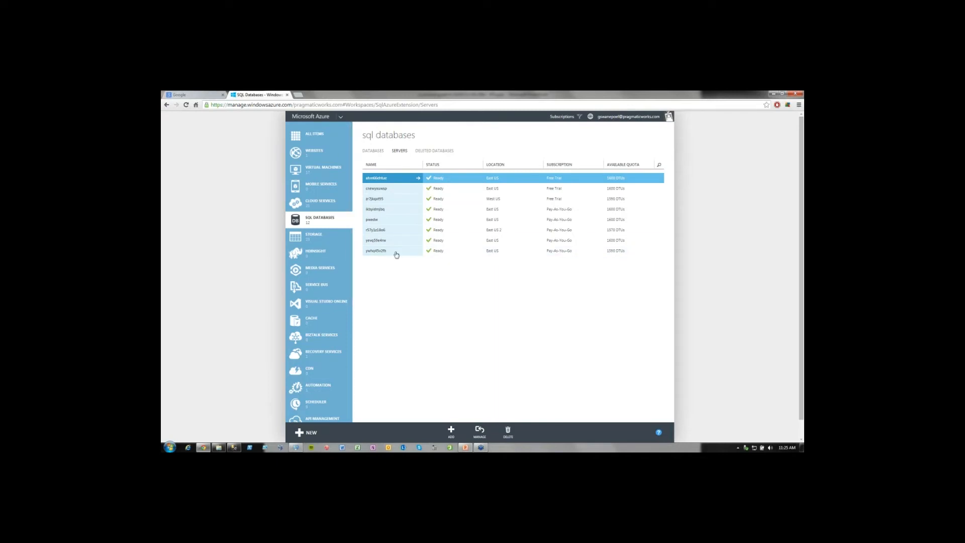
{"action": "left_click", "coordinate": [395, 231]}
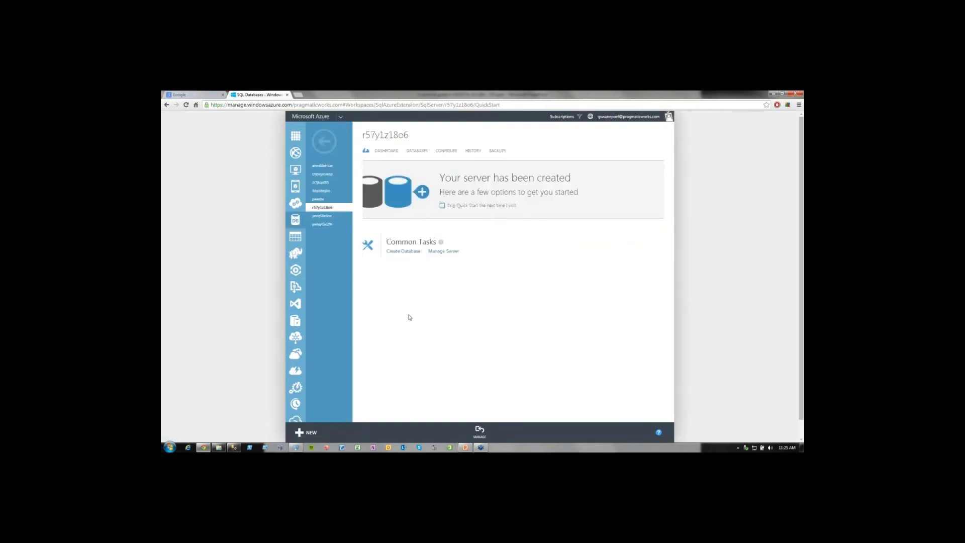
{"action": "left_click", "coordinate": [394, 153]}
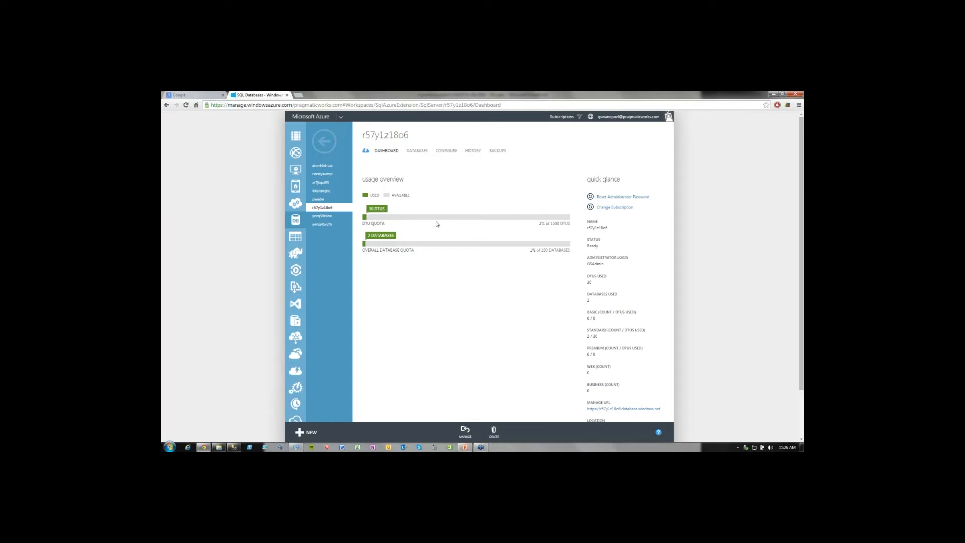
{"action": "left_click", "coordinate": [416, 152]}
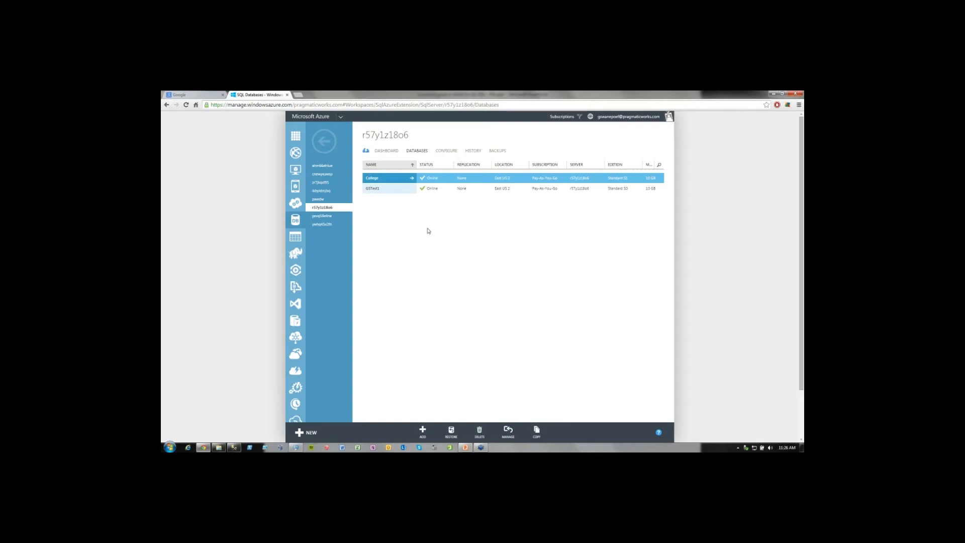
{"action": "left_click", "coordinate": [332, 144]}
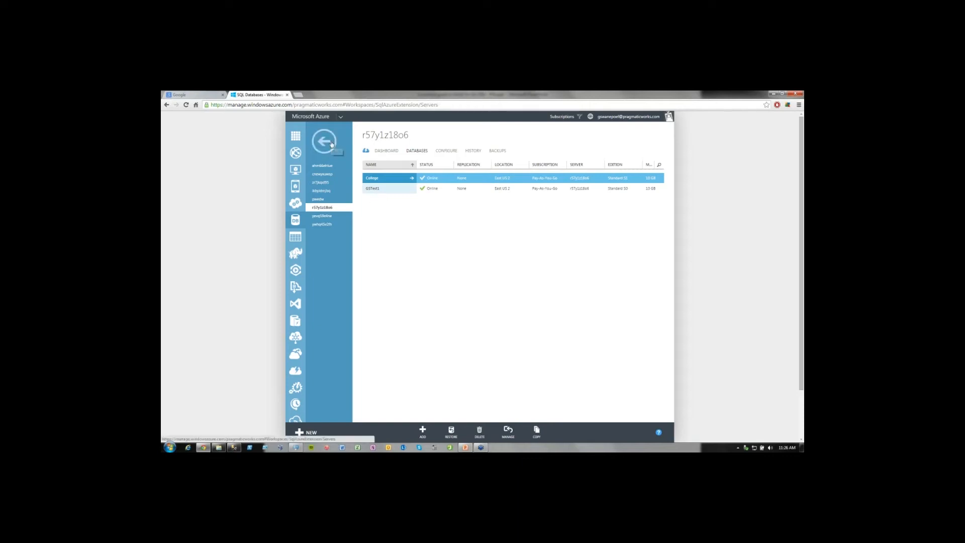
{"action": "left_click", "coordinate": [368, 151]}
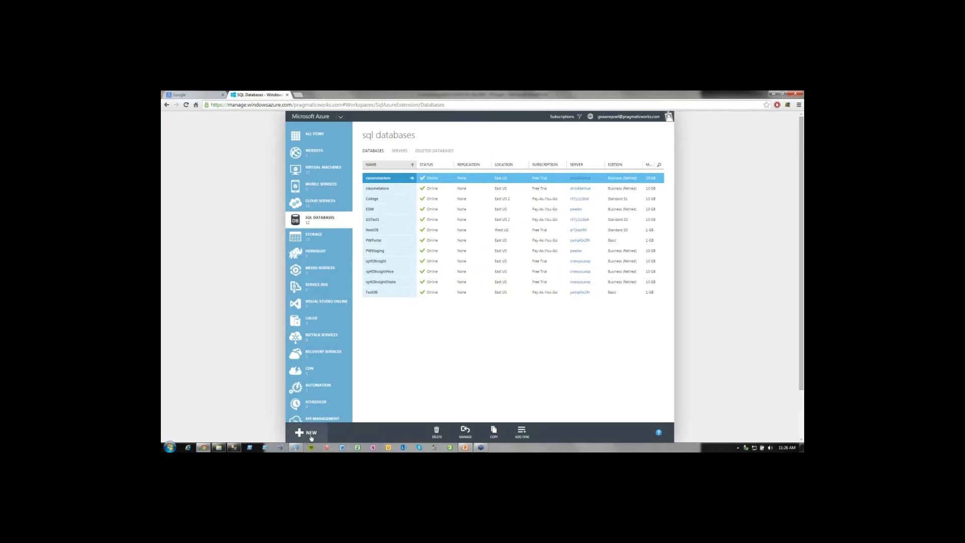
Start a custom-created SQL database named GSDemo under the Pay-As-You-Go subscription.
{"action": "left_click", "coordinate": [309, 434]}
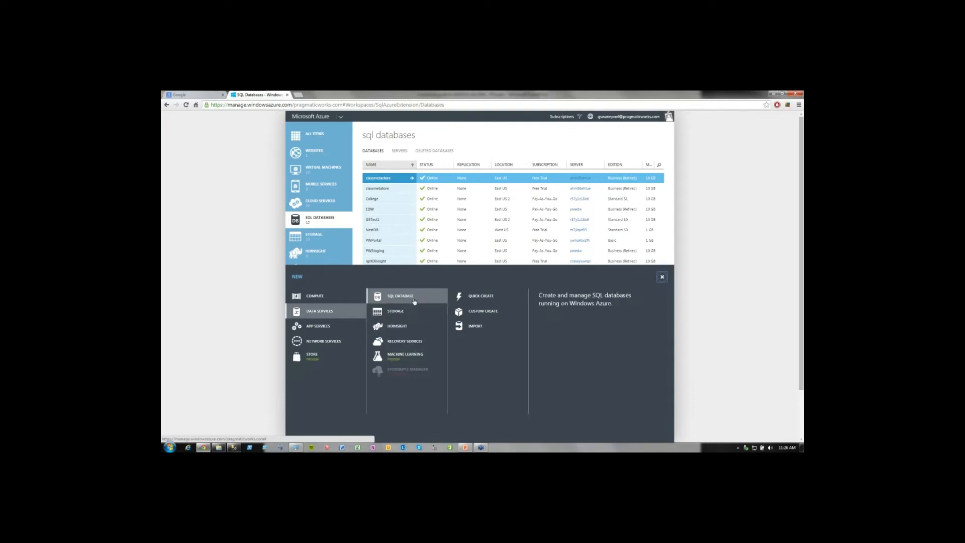
{"action": "left_click", "coordinate": [483, 313]}
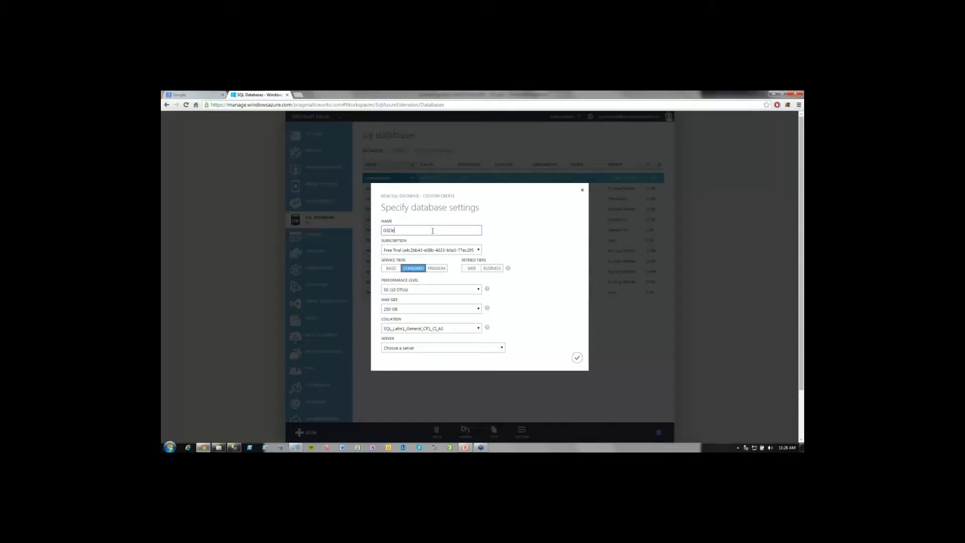
{"action": "type", "text": "GSDemo"}
{"action": "left_click", "coordinate": [455, 251]}
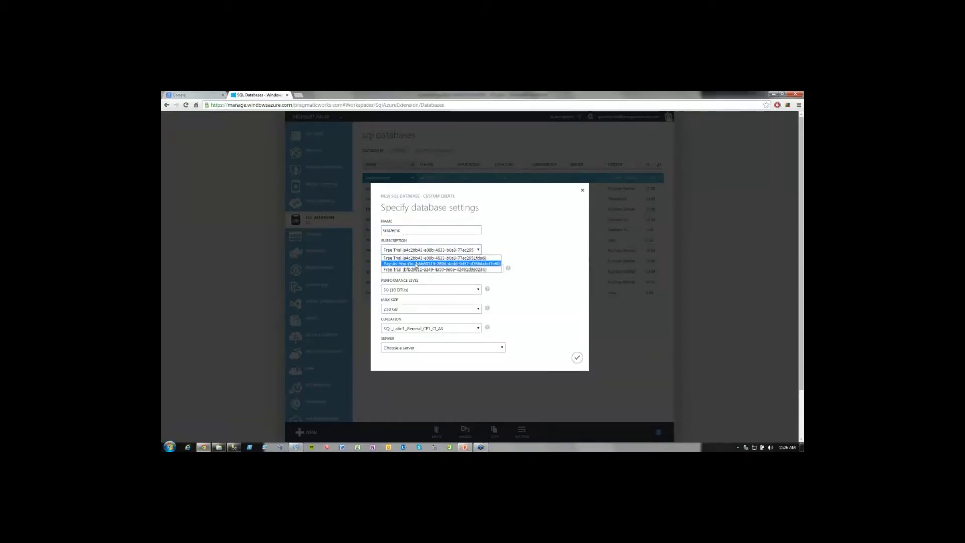
{"action": "left_click", "coordinate": [416, 263]}
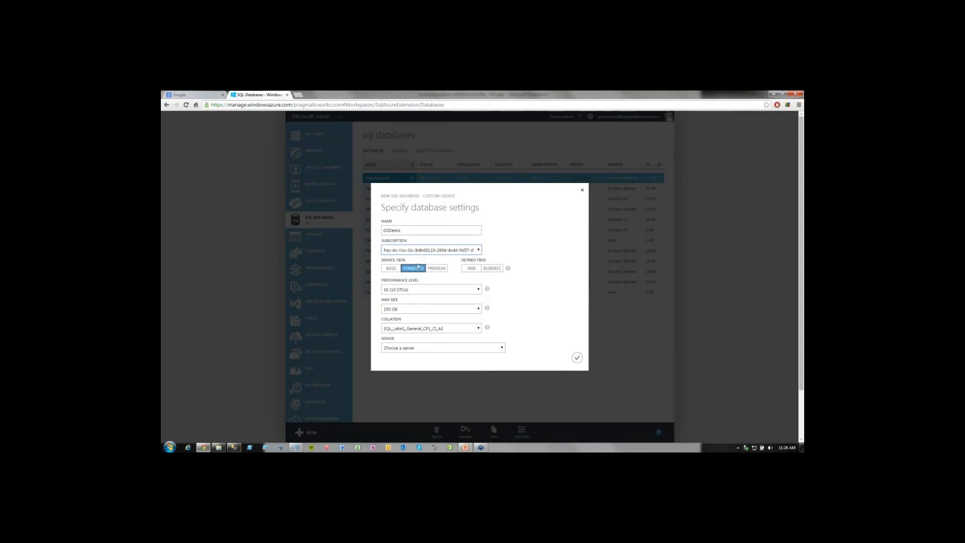
{"action": "left_click", "coordinate": [447, 250]}
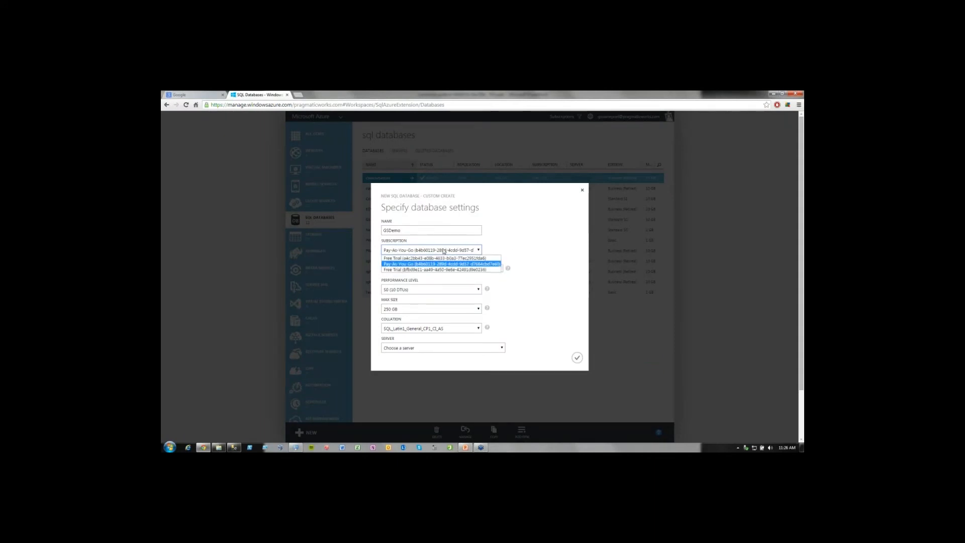
{"action": "left_click", "coordinate": [416, 264]}
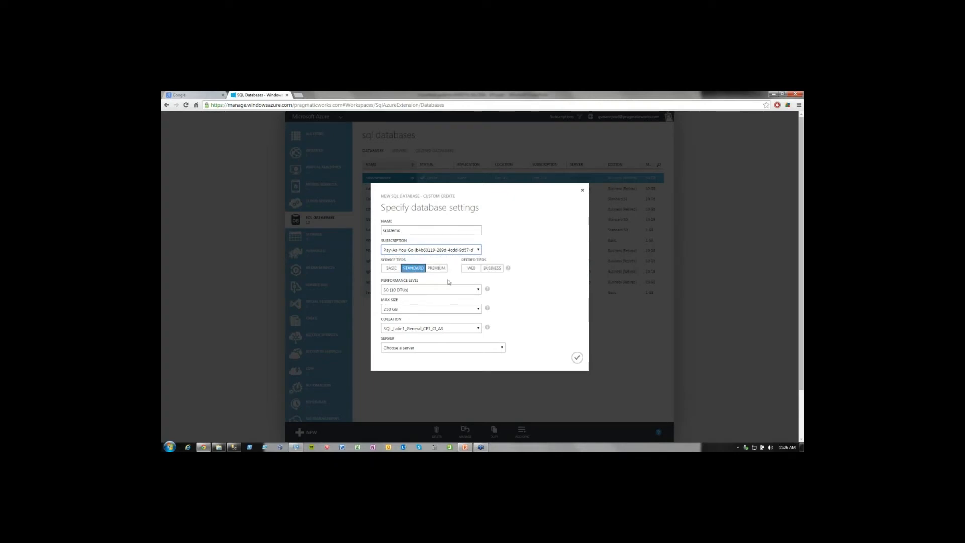
Compare the Basic, Standard and Premium service tiers for the new database, ending on Standard.
{"action": "left_click", "coordinate": [391, 269]}
{"action": "left_click", "coordinate": [416, 271]}
{"action": "left_click", "coordinate": [435, 270]}
{"action": "left_click", "coordinate": [391, 269]}
{"action": "left_click", "coordinate": [413, 269]}
Examine the performance levels offered by the Standard and Basic tiers, and return to the Standard tier.
{"action": "left_click", "coordinate": [436, 291]}
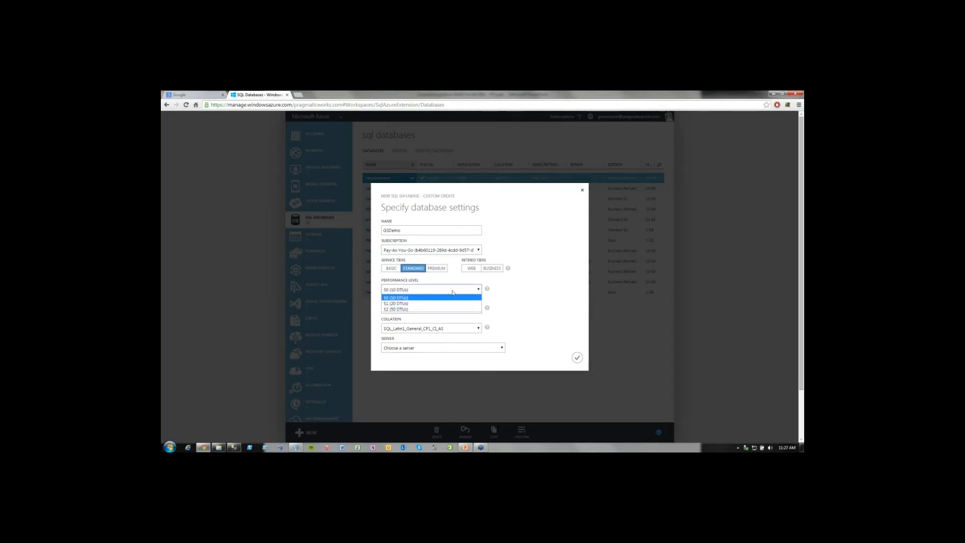
{"action": "mouse_move", "coordinate": [487, 290]}
{"action": "left_click", "coordinate": [391, 267]}
{"action": "left_click", "coordinate": [424, 289]}
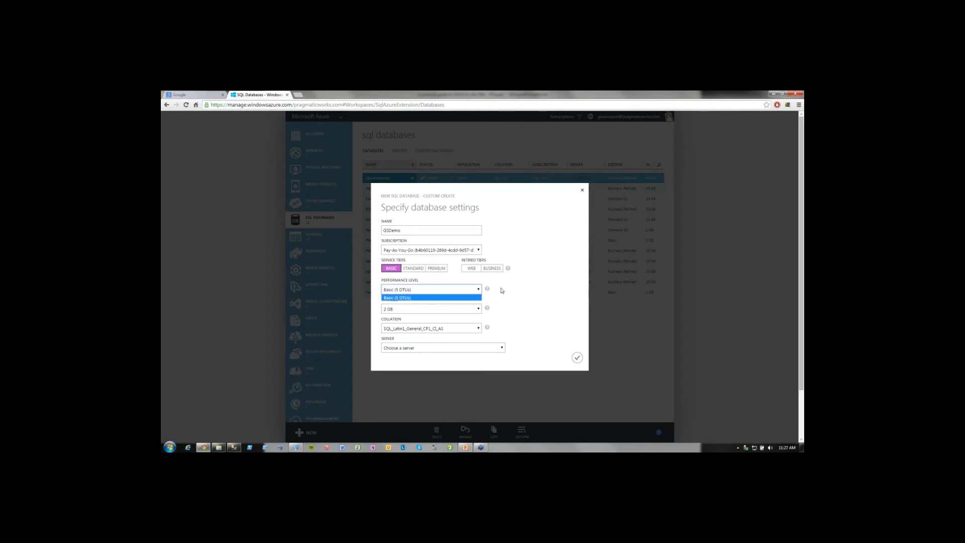
{"action": "left_click", "coordinate": [519, 293]}
{"action": "left_click", "coordinate": [413, 268]}
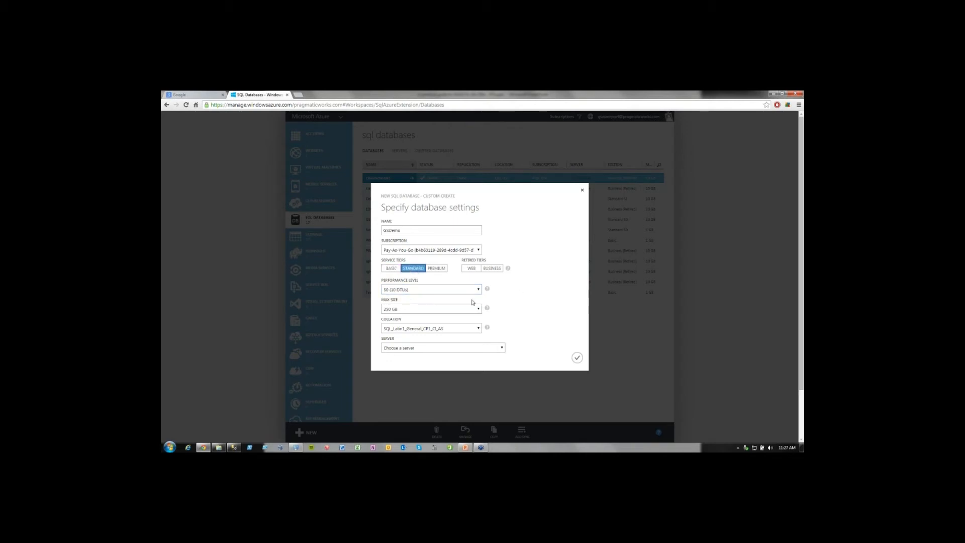
Compare the performance levels of the Standard and Premium tiers, and examine the maximum sizes offered for Premium.
{"action": "mouse_move", "coordinate": [419, 293]}
{"action": "left_click", "coordinate": [424, 291]}
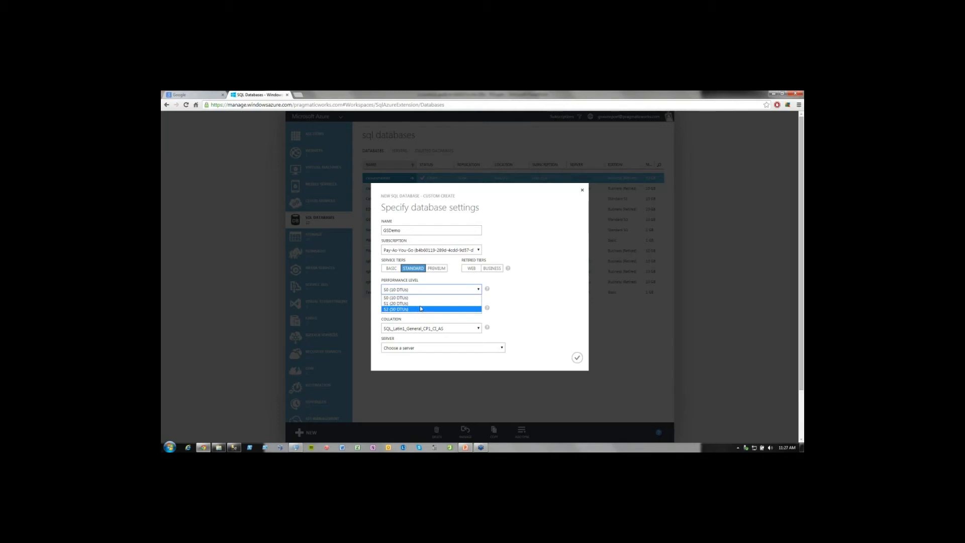
{"action": "left_click", "coordinate": [526, 287]}
{"action": "left_click", "coordinate": [436, 268]}
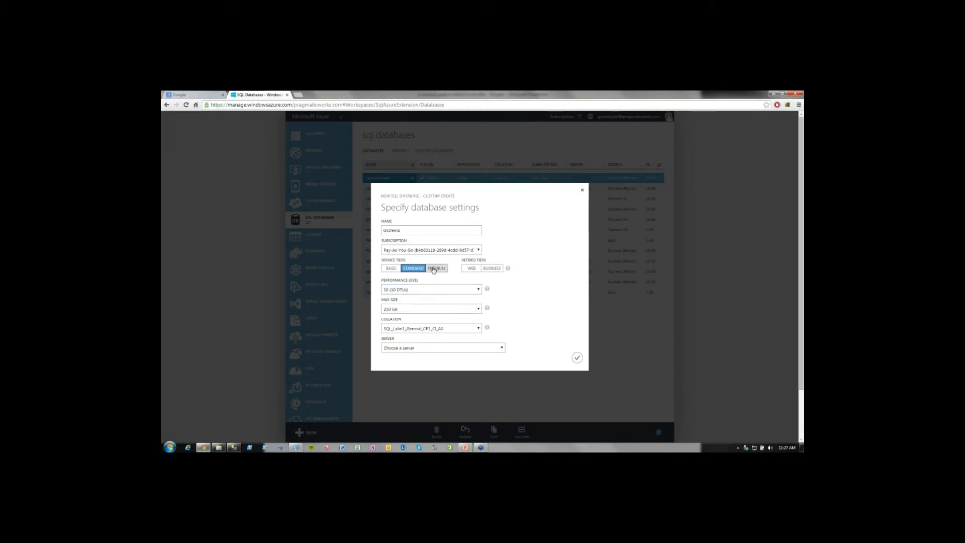
{"action": "left_click", "coordinate": [419, 290]}
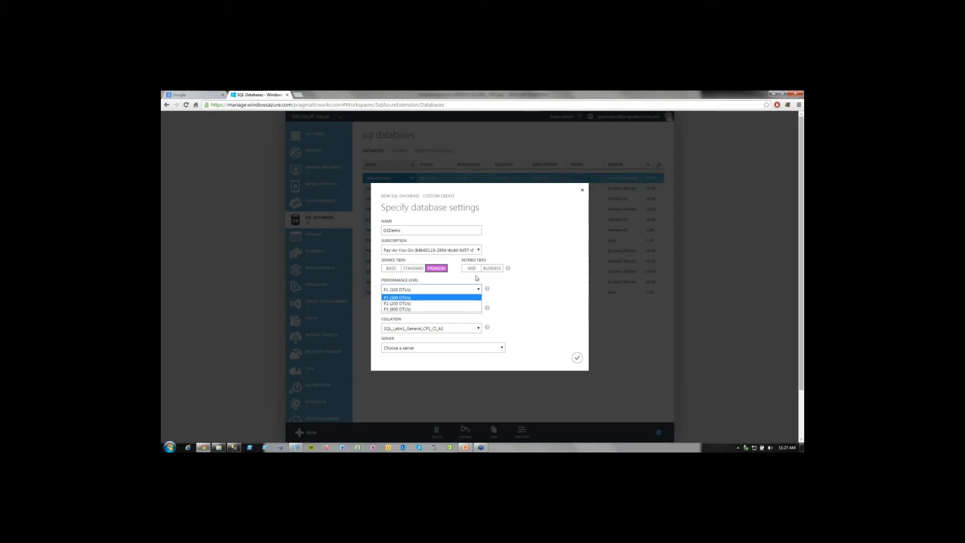
{"action": "left_click", "coordinate": [515, 282]}
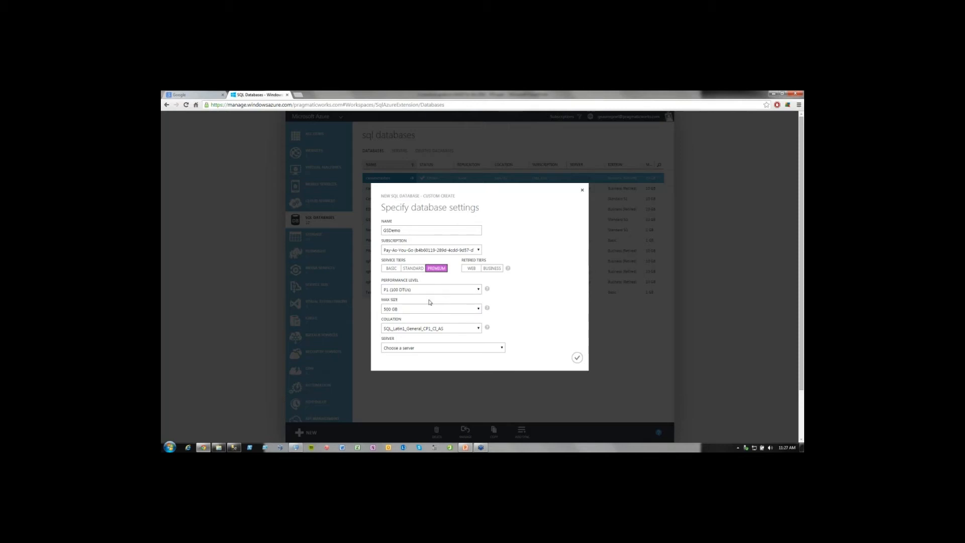
{"action": "left_click", "coordinate": [405, 310]}
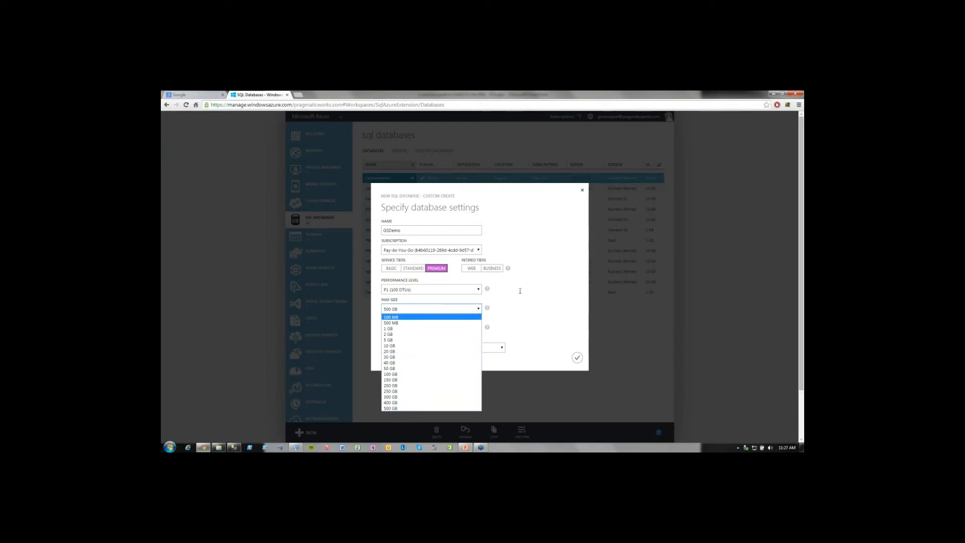
Return the new database to the Standard tier, set its maximum size to 20 GB, and read the help on maximum size.
{"action": "left_click", "coordinate": [413, 268]}
{"action": "left_click", "coordinate": [403, 309]}
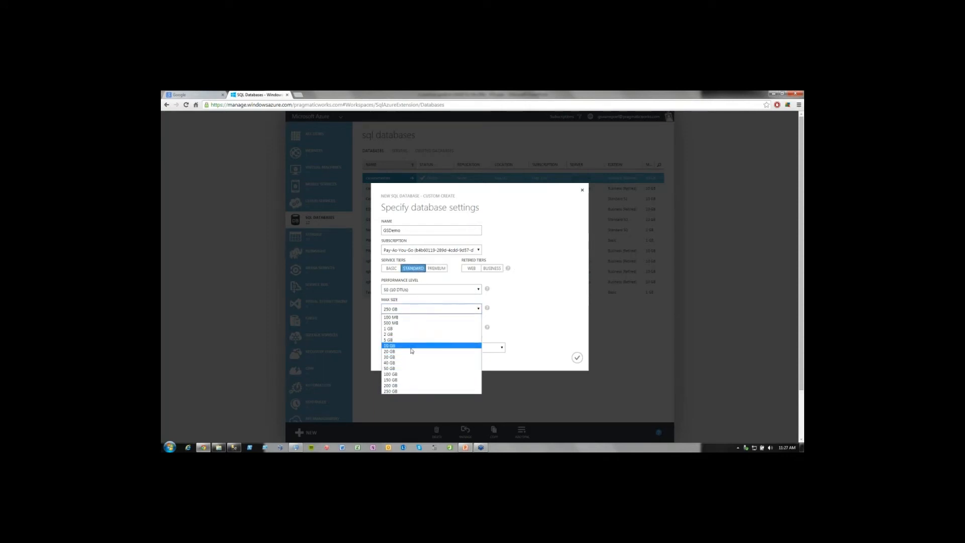
{"action": "left_click", "coordinate": [412, 351]}
{"action": "mouse_move", "coordinate": [487, 308]}
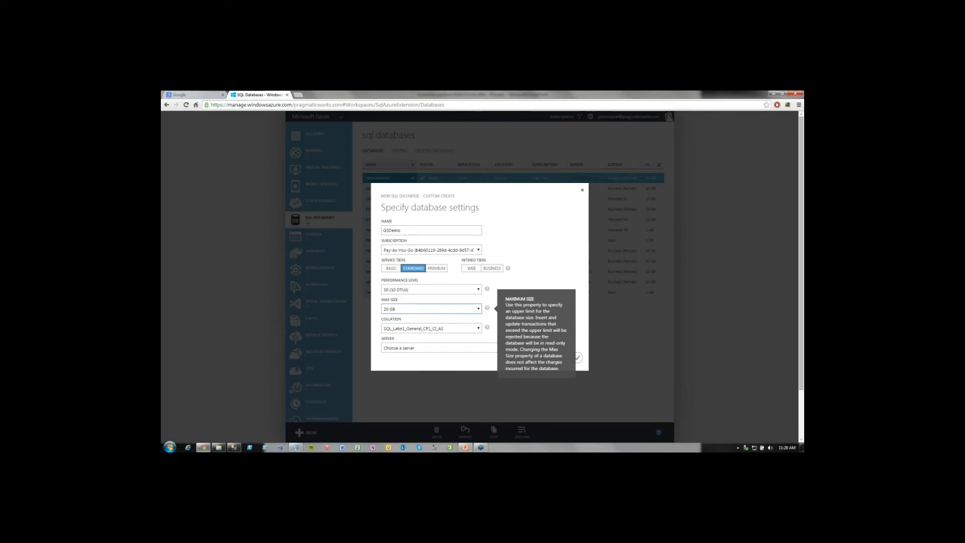
{"action": "left_click", "coordinate": [452, 329]}
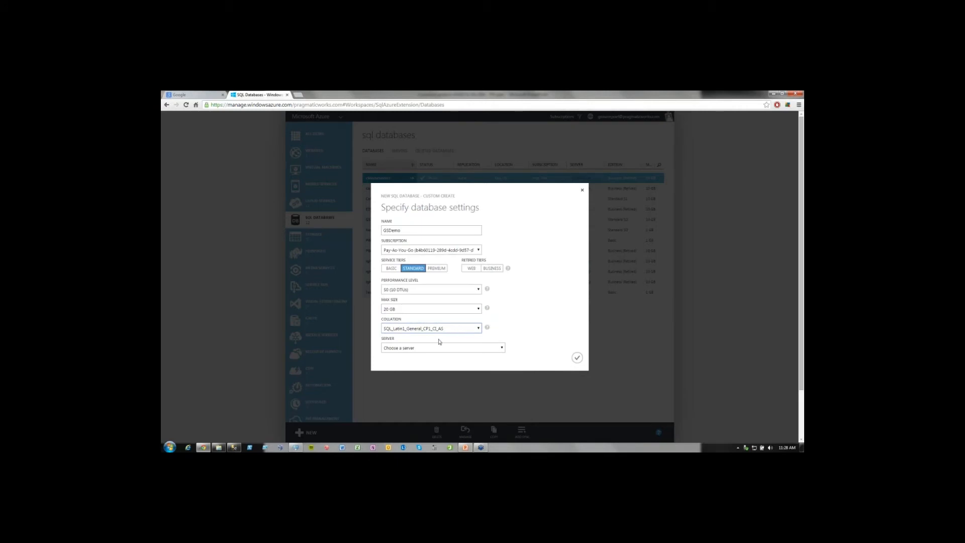
Create the database on server r57y1z18o6 in East US 2, and review and dismiss the creation notification.
{"action": "left_click", "coordinate": [424, 348]}
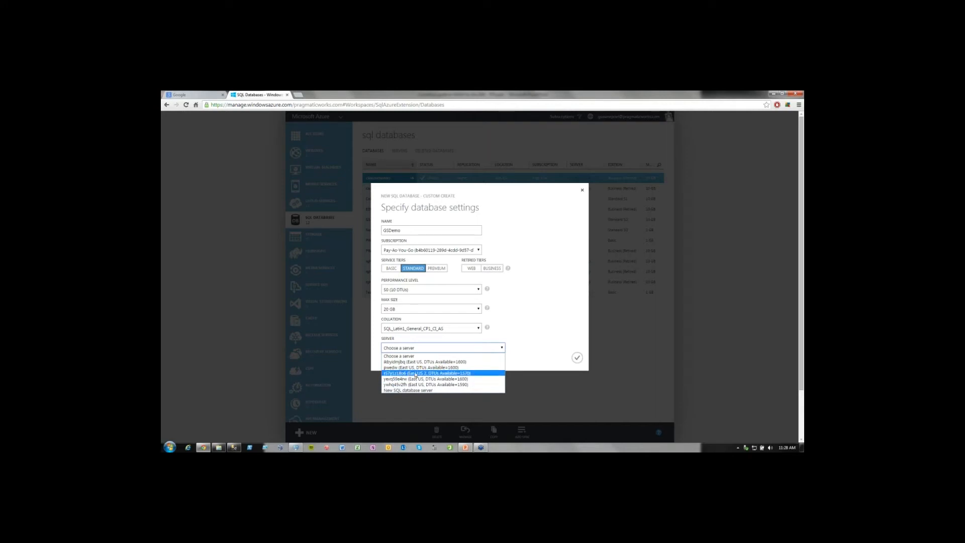
{"action": "left_click", "coordinate": [413, 373]}
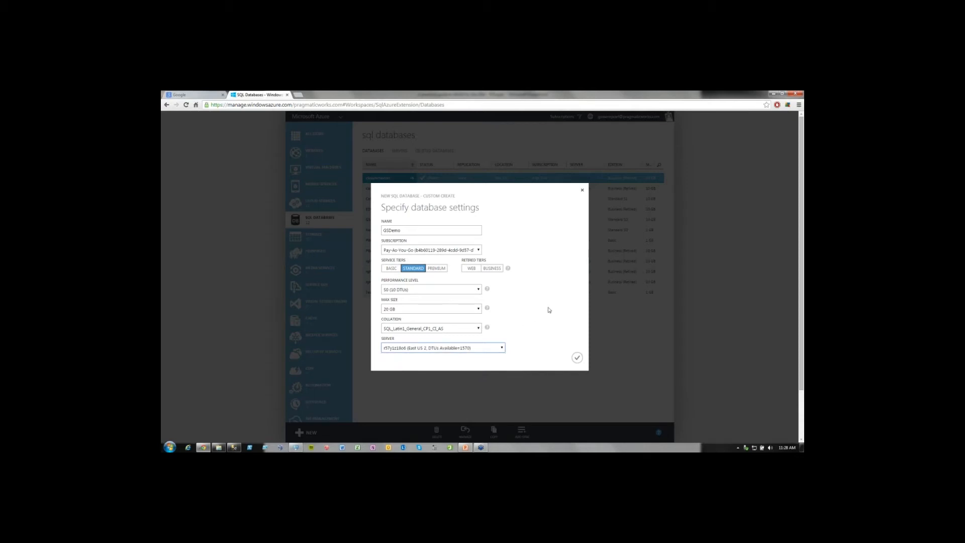
{"action": "left_click", "coordinate": [578, 358]}
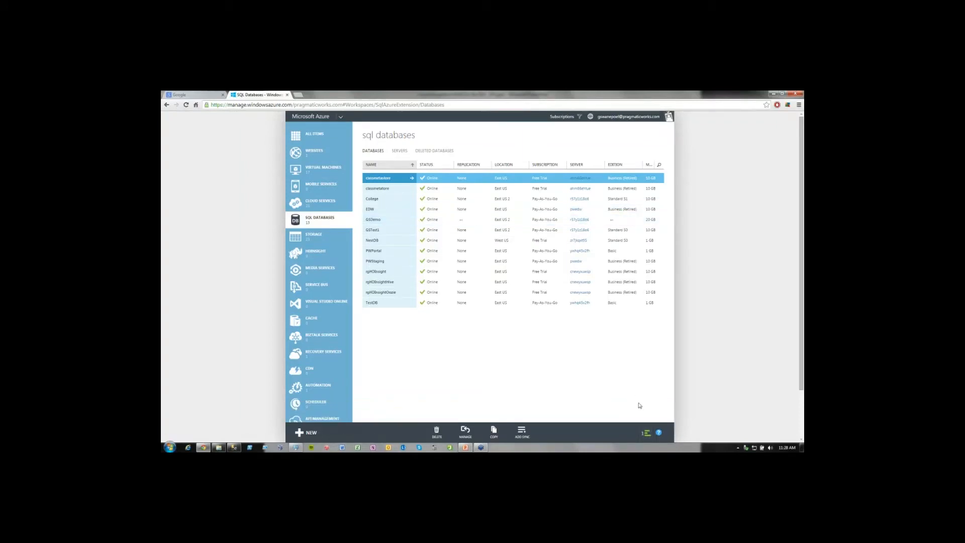
{"action": "left_click", "coordinate": [645, 433]}
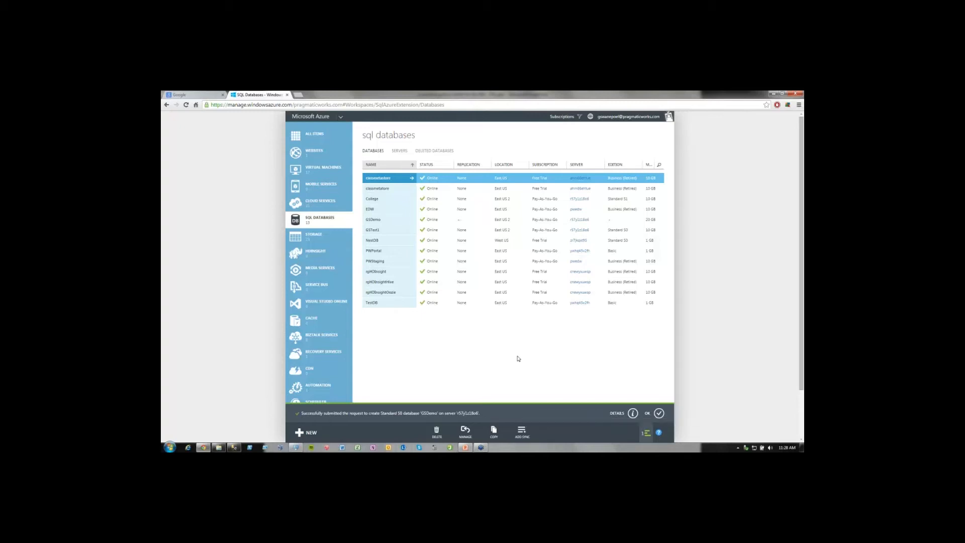
{"action": "left_click", "coordinate": [659, 413]}
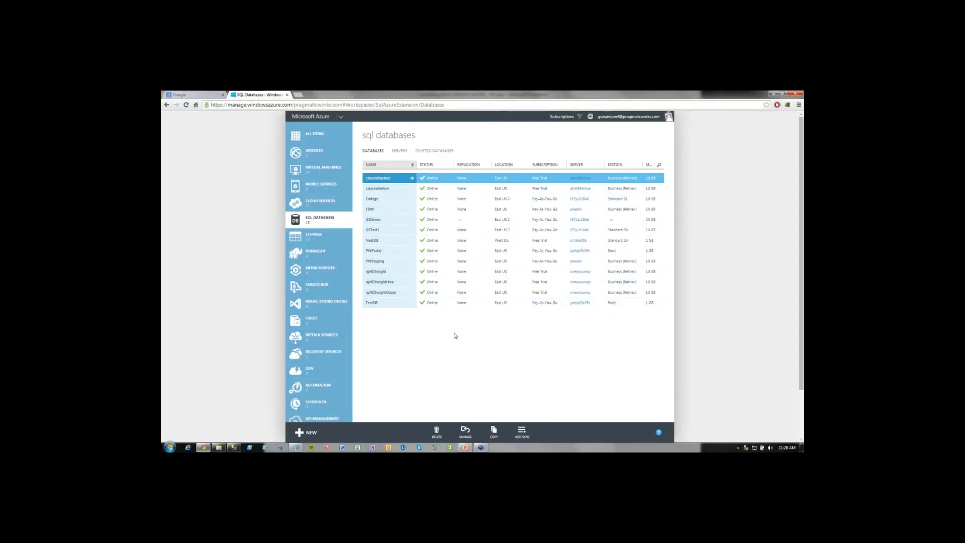
Open the GSTest1 database's quick start page and select its full server address, including the port.
{"action": "left_click", "coordinate": [373, 230]}
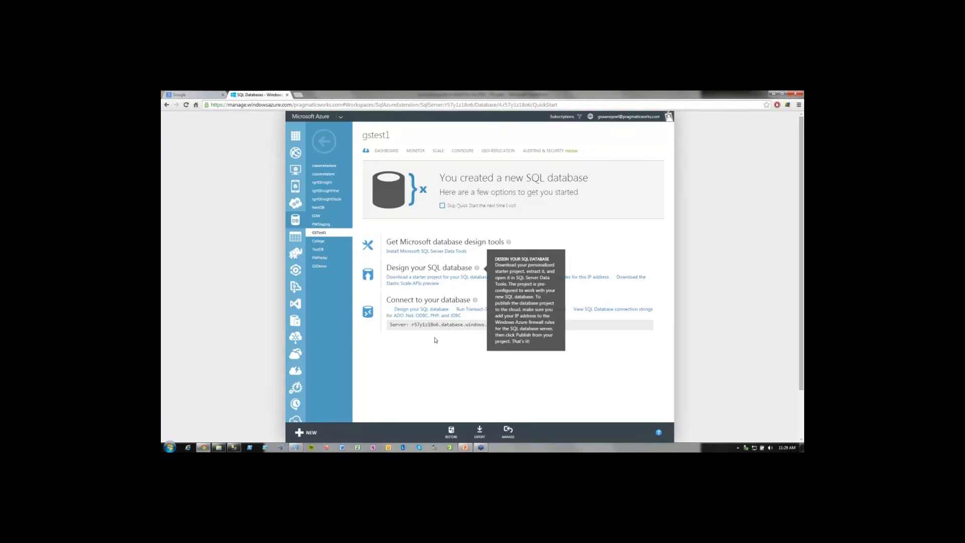
{"action": "left_click_drag", "start_coordinate": [412, 325], "coordinate": [512, 326]}
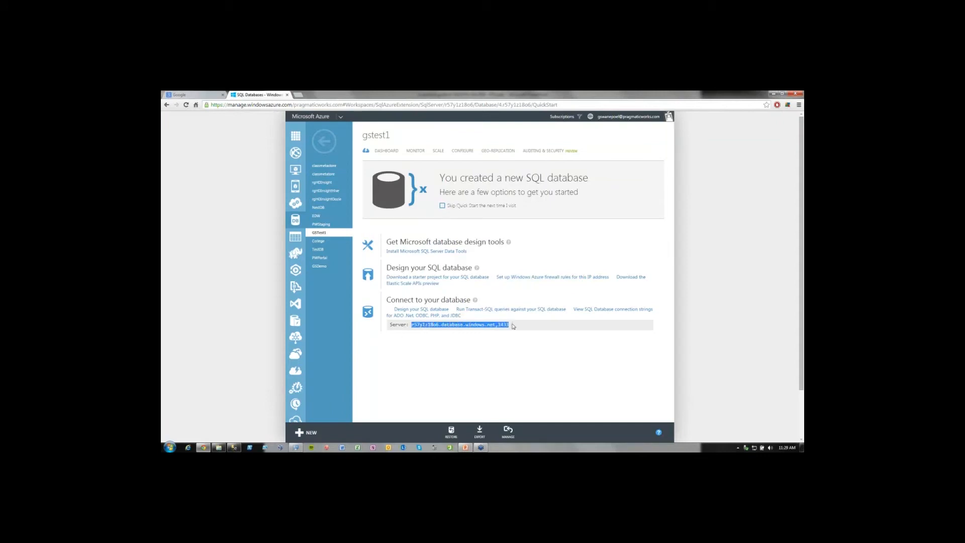
{"action": "left_click", "coordinate": [477, 344]}
{"action": "left_click_drag", "start_coordinate": [413, 325], "coordinate": [438, 325]}
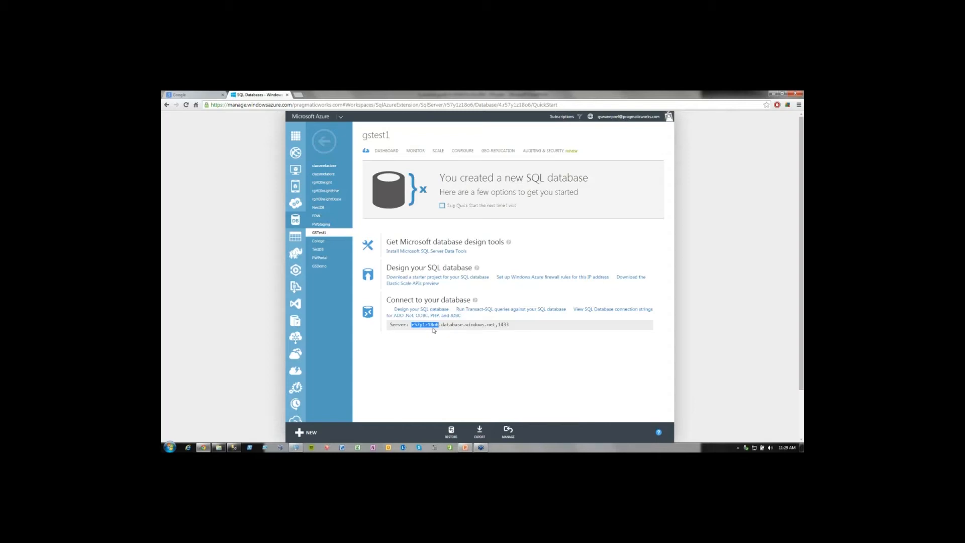
{"action": "left_click", "coordinate": [436, 334]}
{"action": "left_click_drag", "start_coordinate": [412, 324], "coordinate": [512, 324]}
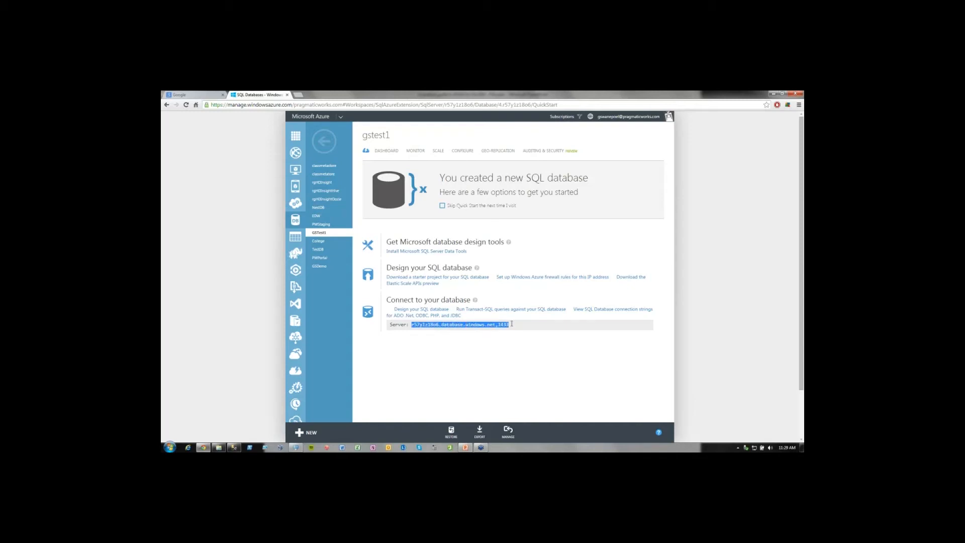
{"action": "left_click", "coordinate": [513, 326]}
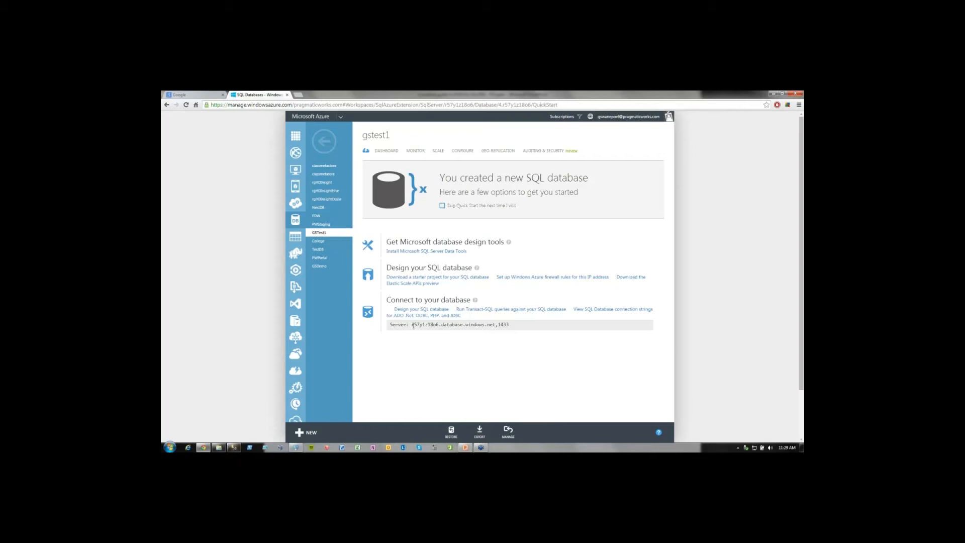
{"action": "left_click_drag", "start_coordinate": [413, 325], "coordinate": [510, 325]}
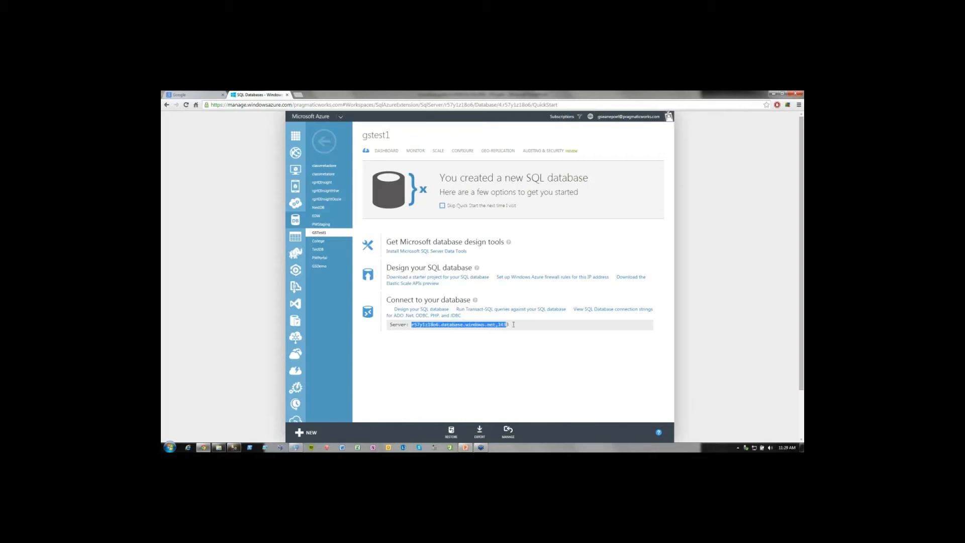
Switch to SQL Server Management Studio and connect to database engine r57y1z18o6.database.windows.net,1433 using SQL Server Authentication and the remembered login.
{"action": "left_click", "coordinate": [234, 447]}
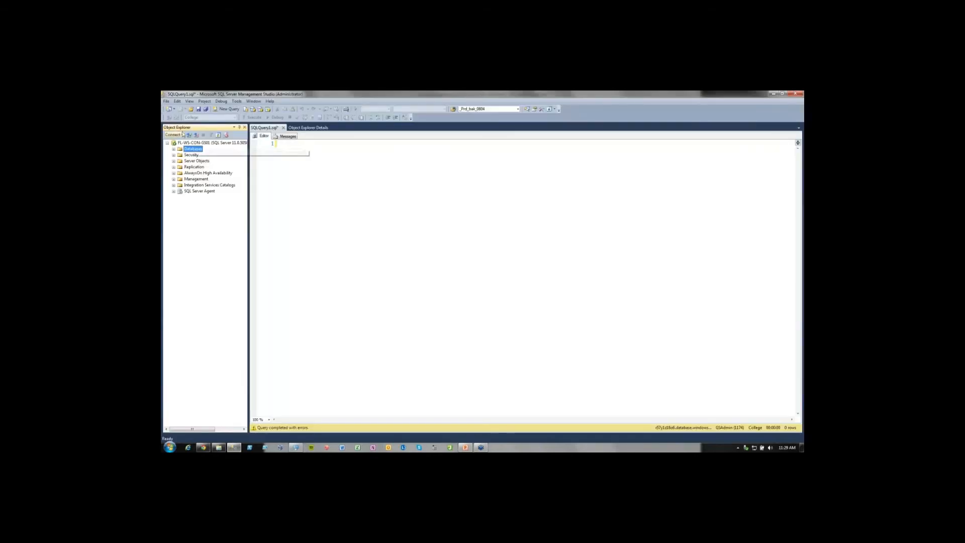
{"action": "left_click", "coordinate": [181, 135]}
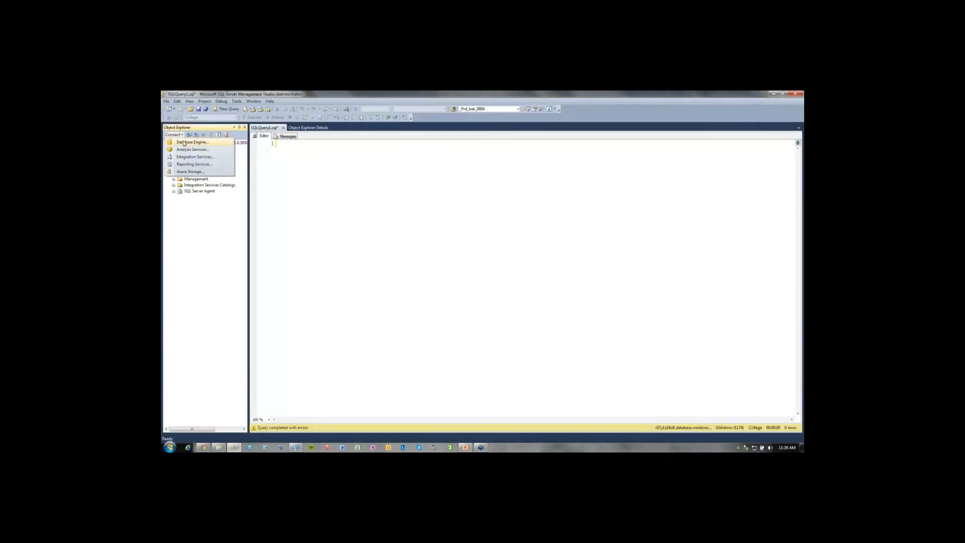
{"action": "left_click", "coordinate": [184, 143]}
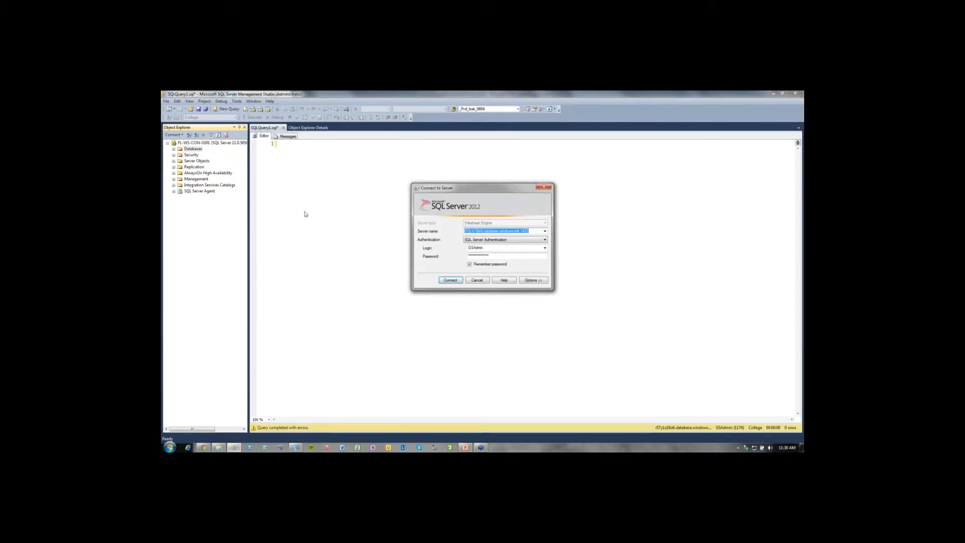
{"action": "left_click", "coordinate": [248, 250]}
{"action": "left_click", "coordinate": [482, 232]}
{"action": "left_click_drag", "start_coordinate": [532, 231], "coordinate": [442, 230]}
{"action": "left_click", "coordinate": [534, 231]}
{"action": "left_click", "coordinate": [492, 251]}
{"action": "left_click", "coordinate": [528, 258]}
{"action": "left_click", "coordinate": [449, 280]}
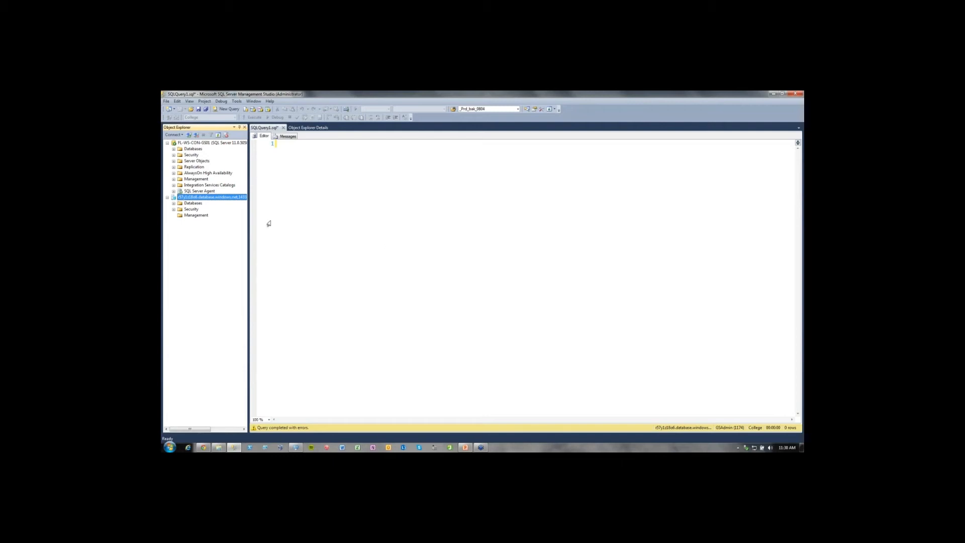
Widen Object Explorer, then expand and refresh the Azure server's list of databases.
{"action": "left_click_drag", "start_coordinate": [249, 235], "coordinate": [270, 235]}
{"action": "left_click", "coordinate": [174, 203]}
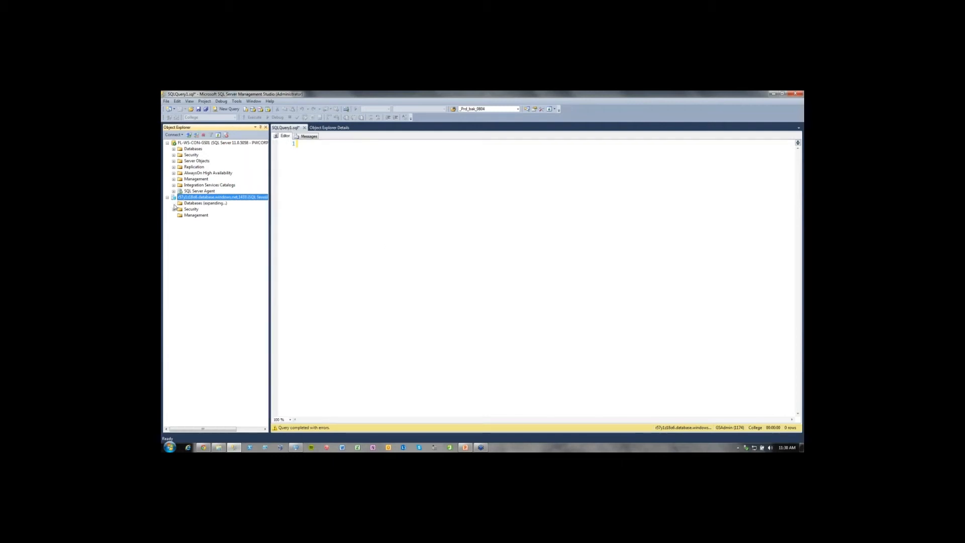
{"action": "right_click", "coordinate": [195, 205]}
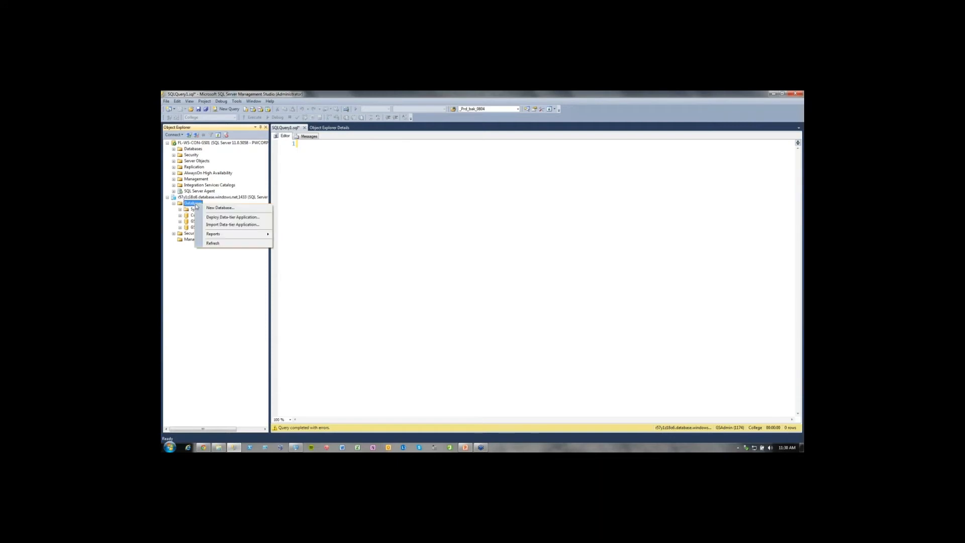
{"action": "left_click", "coordinate": [220, 242]}
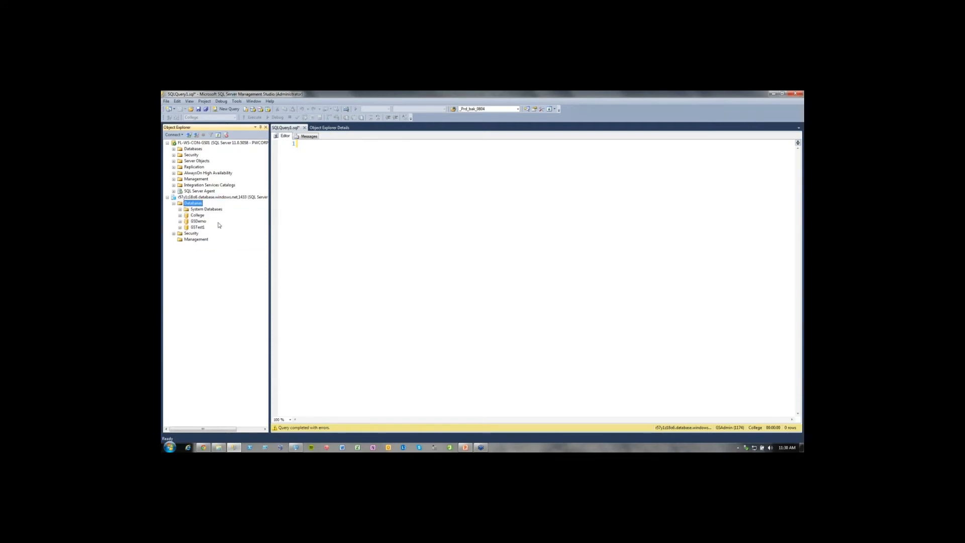
Look over the College, GSDemo and GSTest1 databases on the Azure server, and expand GSTest1 to view its object folders.
{"action": "left_click", "coordinate": [201, 228]}
{"action": "left_click", "coordinate": [198, 222]}
{"action": "left_click", "coordinate": [197, 216]}
{"action": "right_click", "coordinate": [197, 217]}
{"action": "left_click", "coordinate": [373, 225]}
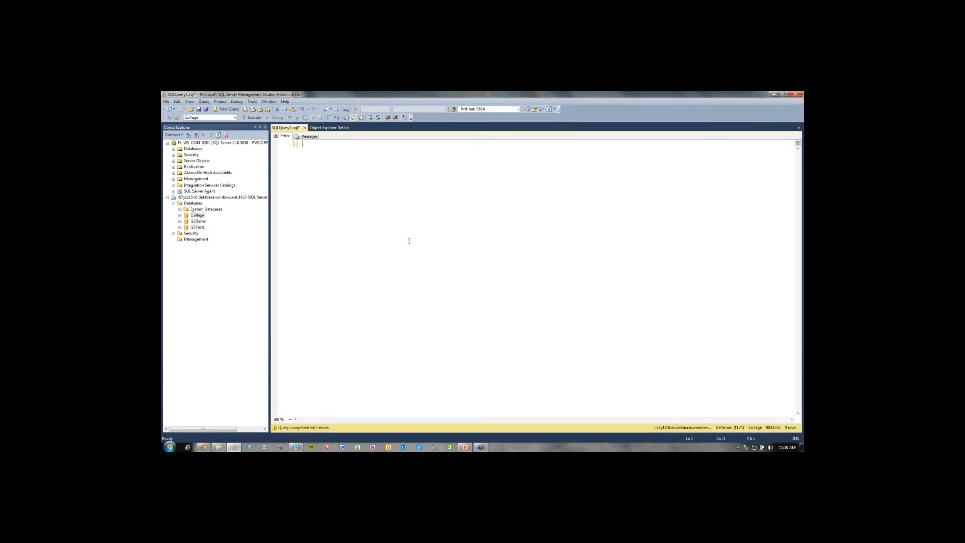
{"action": "left_click", "coordinate": [201, 227]}
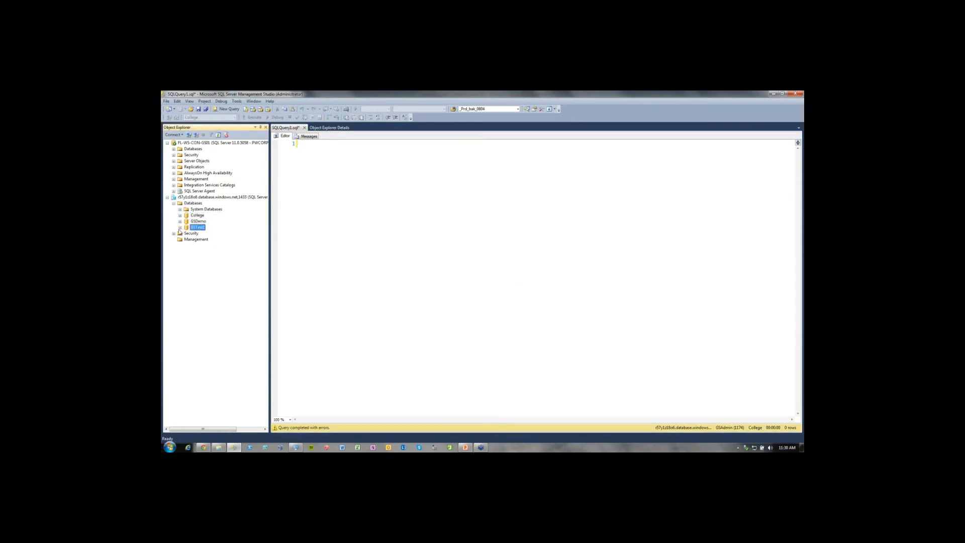
{"action": "left_click", "coordinate": [180, 228]}
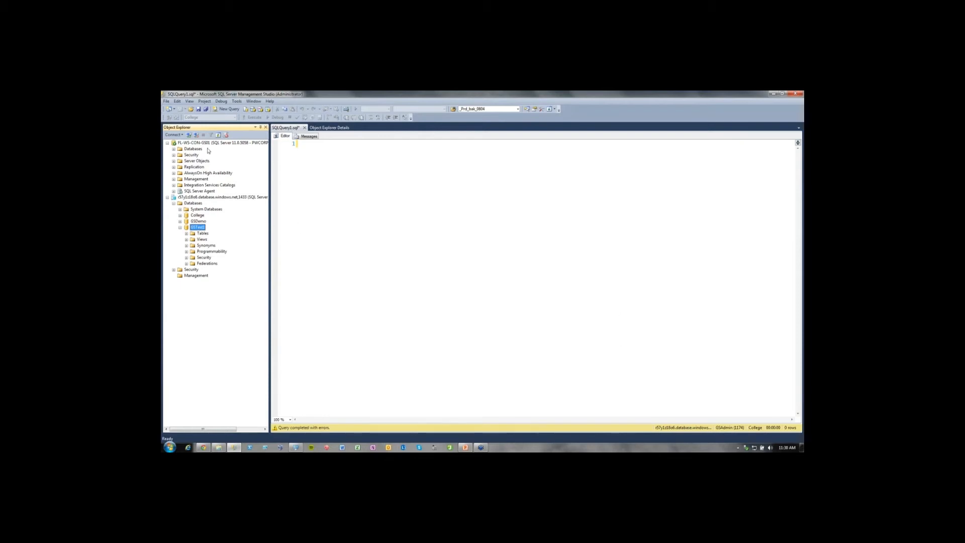
{"action": "left_click", "coordinate": [340, 211]}
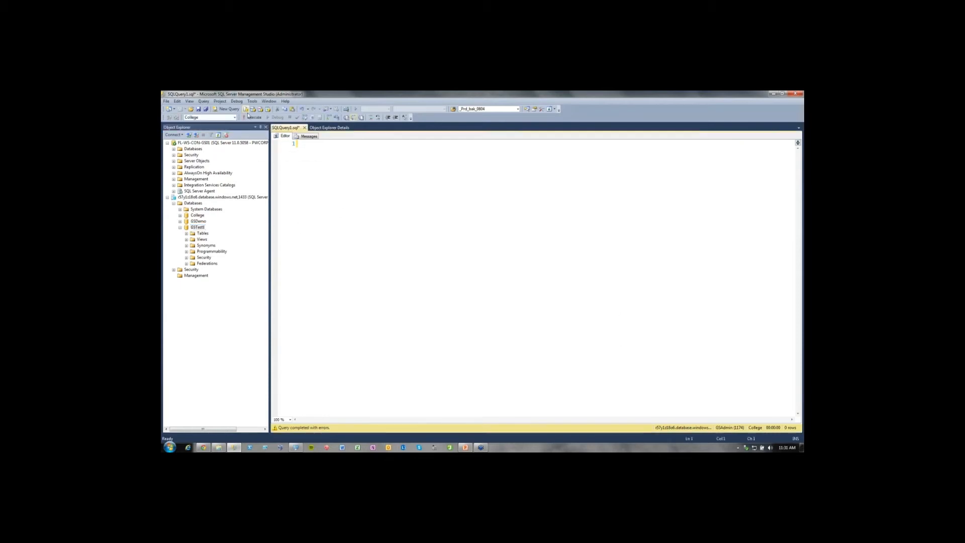
Run SELECT * FROM sys.objects in a new query against the GSTest1 database, and return to the query text.
{"action": "right_click", "coordinate": [199, 227]}
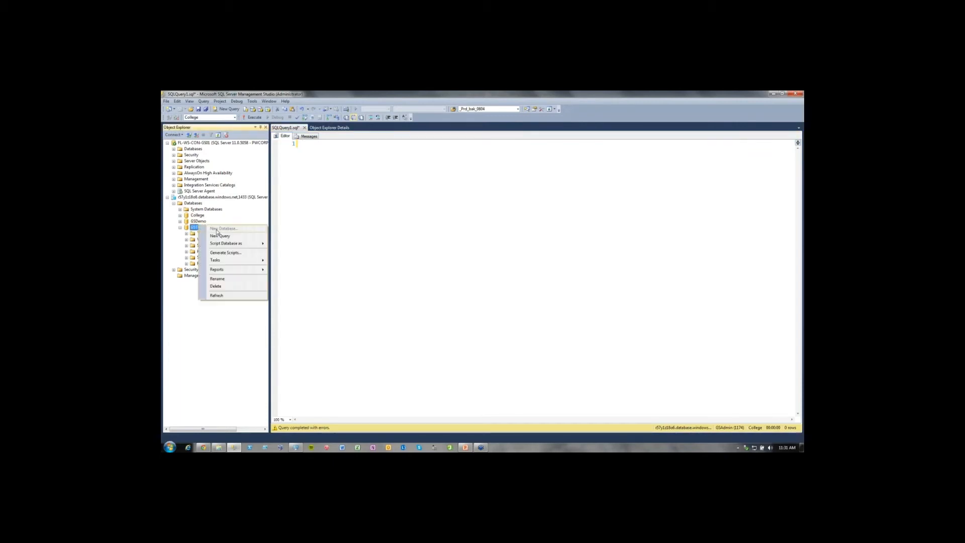
{"action": "left_click", "coordinate": [221, 236]}
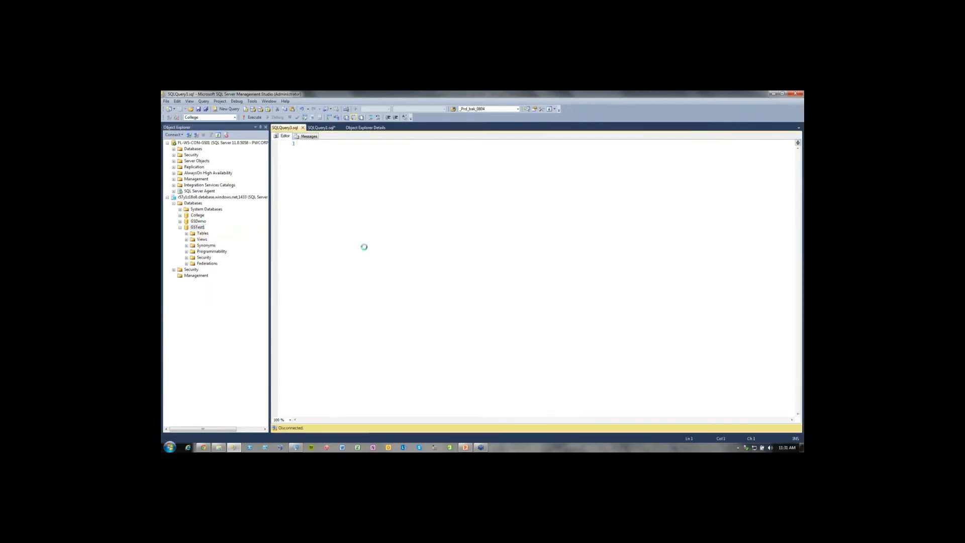
{"action": "type", "text": "SELEC"}
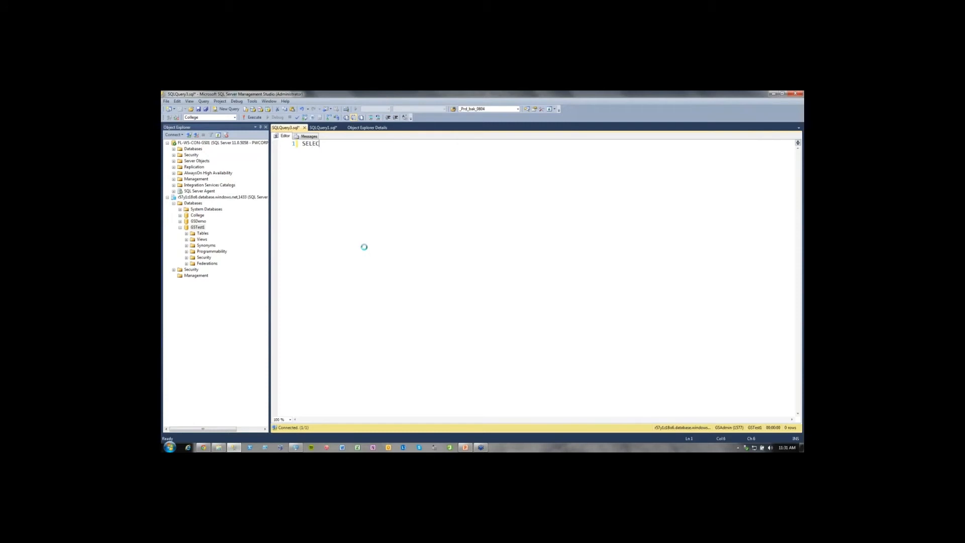
{"action": "type", "text": "T * FROM sys.objew"}
{"action": "key", "text": "BackSpace"}
{"action": "type", "text": "cts"}
{"action": "key", "text": "Return"}
{"action": "key", "text": "F5"}
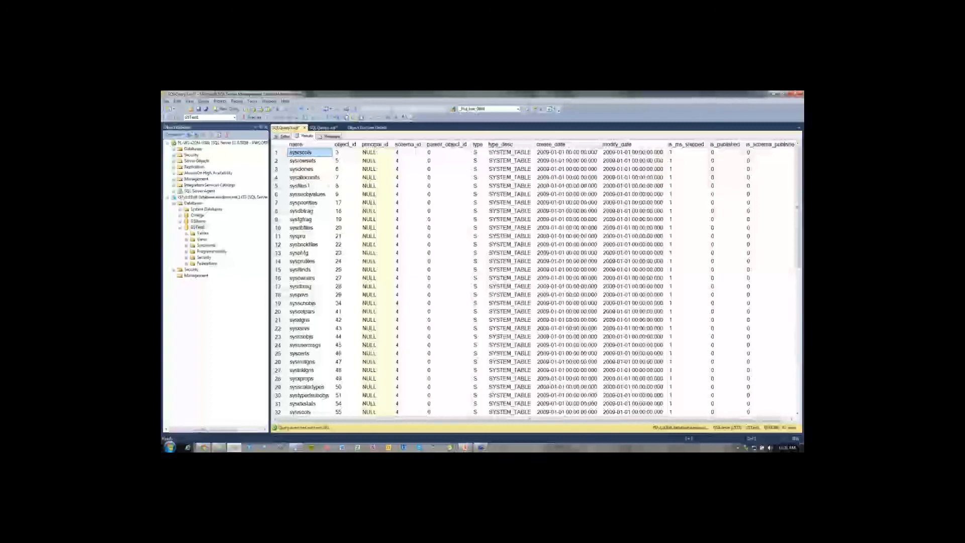
{"action": "left_click", "coordinate": [284, 136]}
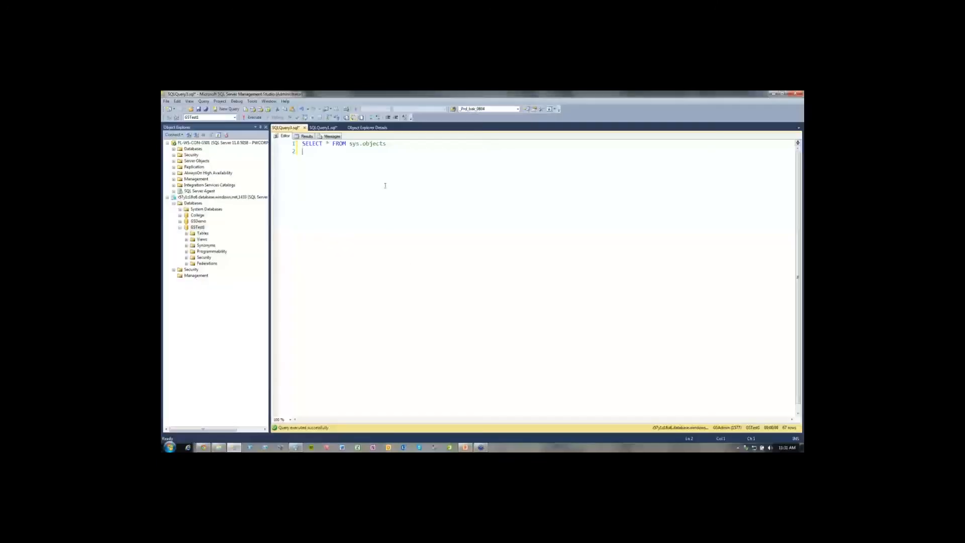
Change the GSTest1 query to SELECT * FROM sys.tables, run it, and check GSTest1's Tables folder.
{"action": "left_click_drag", "start_coordinate": [362, 146], "coordinate": [403, 149]}
{"action": "type", "text": "tables"}
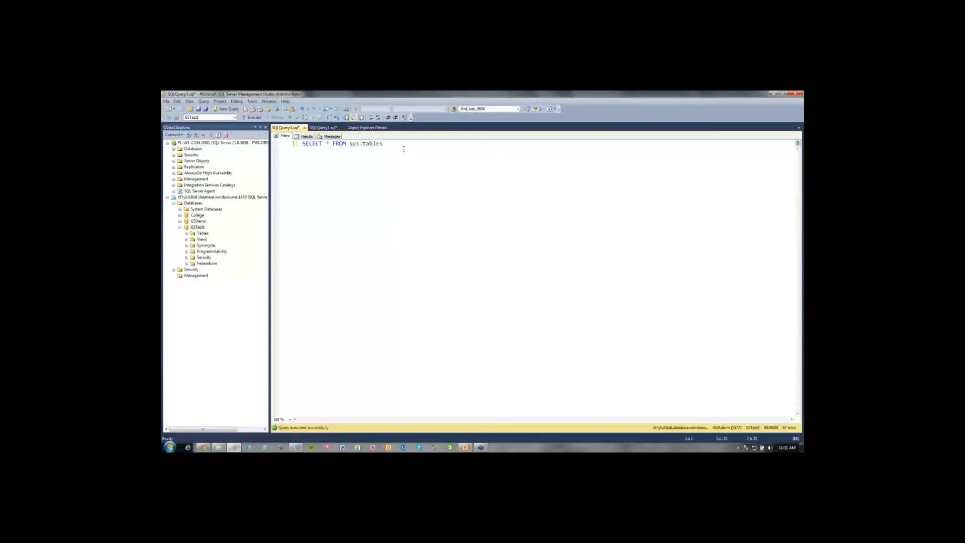
{"action": "key", "text": "F5"}
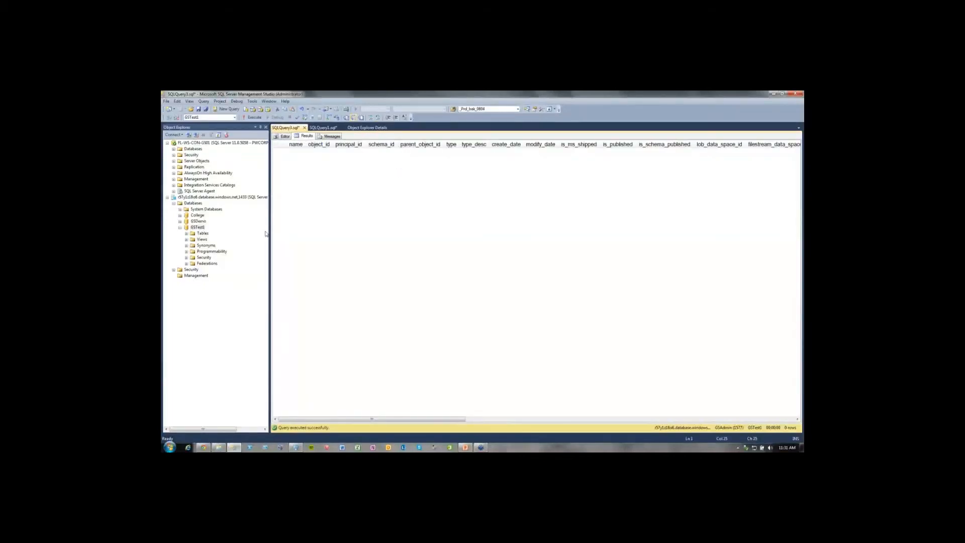
{"action": "left_click", "coordinate": [187, 233]}
{"action": "left_click", "coordinate": [186, 233]}
Open a new query against the College database, copy SELECT * FROM sys.tables into it from the GSTest1 query, and run it.
{"action": "left_click", "coordinate": [195, 215]}
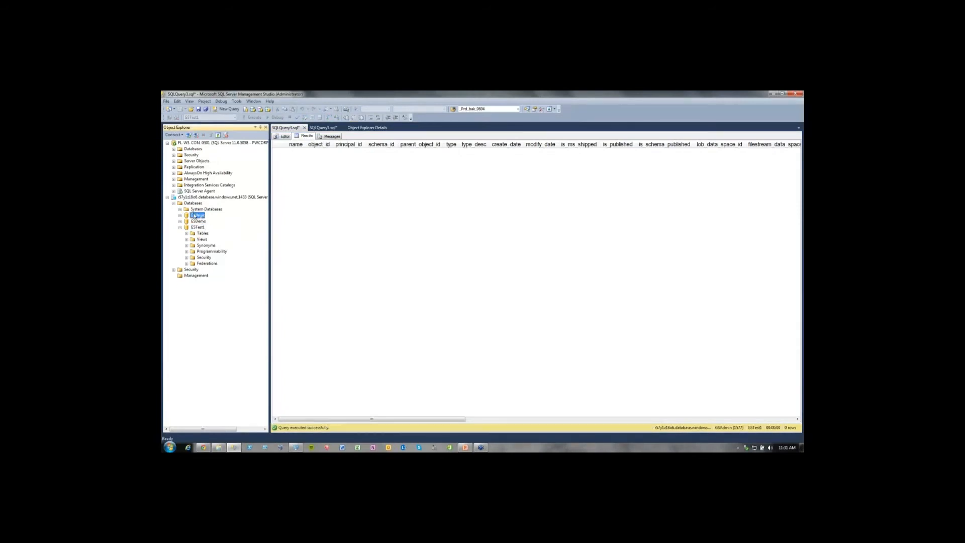
{"action": "right_click", "coordinate": [196, 215]}
{"action": "left_click", "coordinate": [224, 230]}
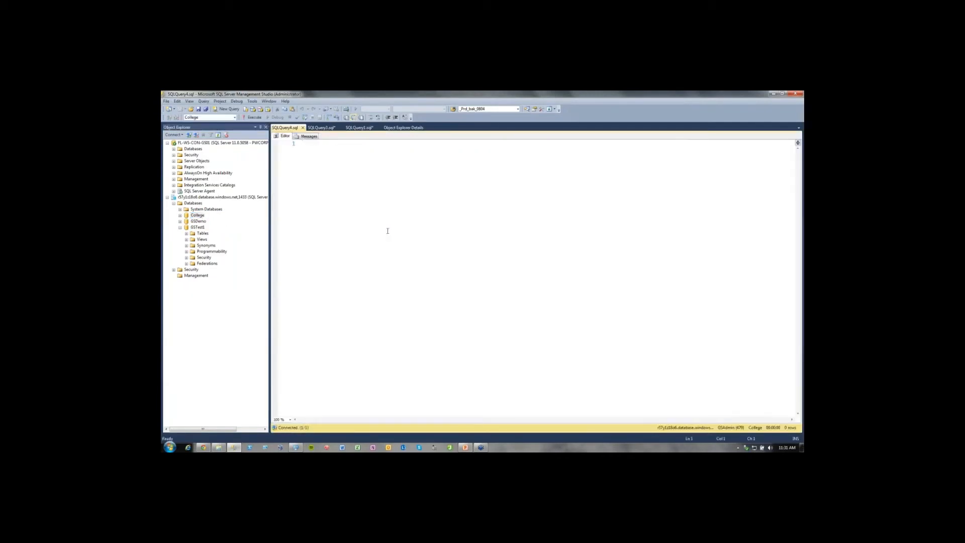
{"action": "left_click", "coordinate": [328, 128]}
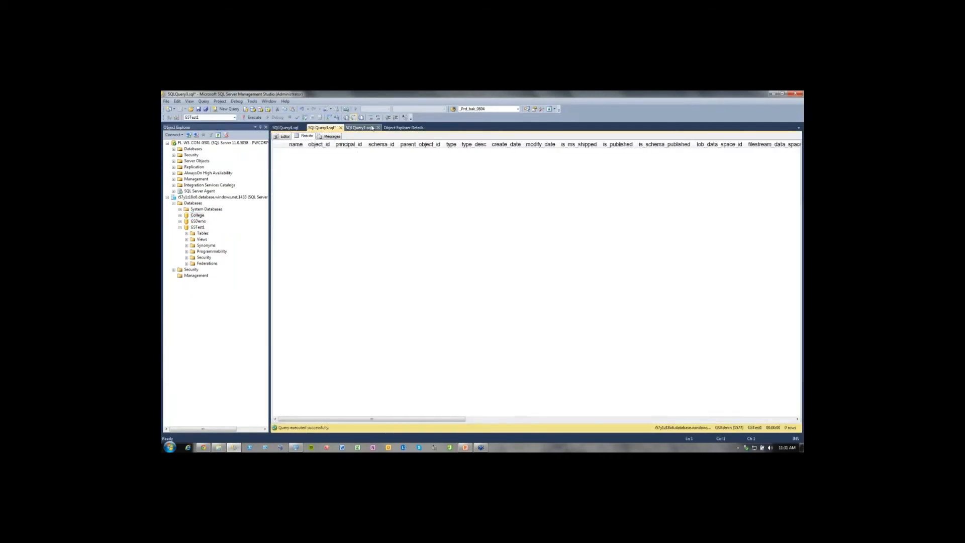
{"action": "left_click", "coordinate": [285, 136]}
{"action": "key", "text": "ctrl+a"}
{"action": "key", "text": "ctrl+c"}
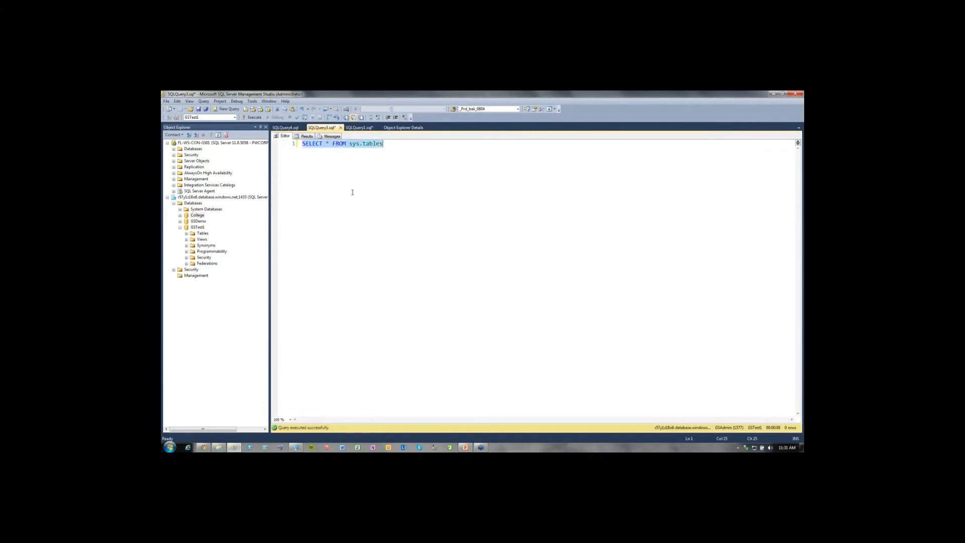
{"action": "key", "text": "ctrl+Tab"}
{"action": "key", "text": "ctrl+v"}
{"action": "key", "text": "F5"}
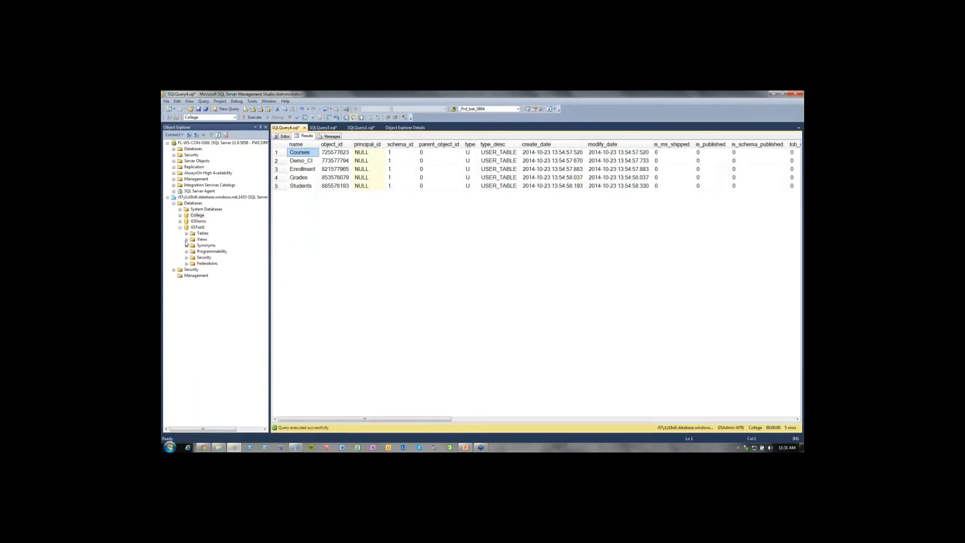
Expand College to look over its views, collapse GSTest1, and return to the College query text.
{"action": "left_click", "coordinate": [185, 214]}
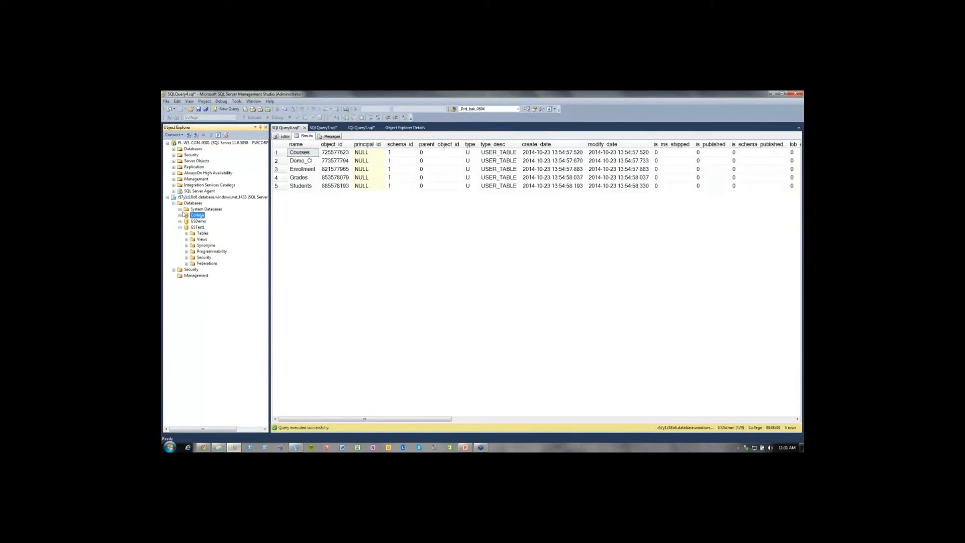
{"action": "left_click", "coordinate": [180, 215]}
{"action": "left_click", "coordinate": [186, 228]}
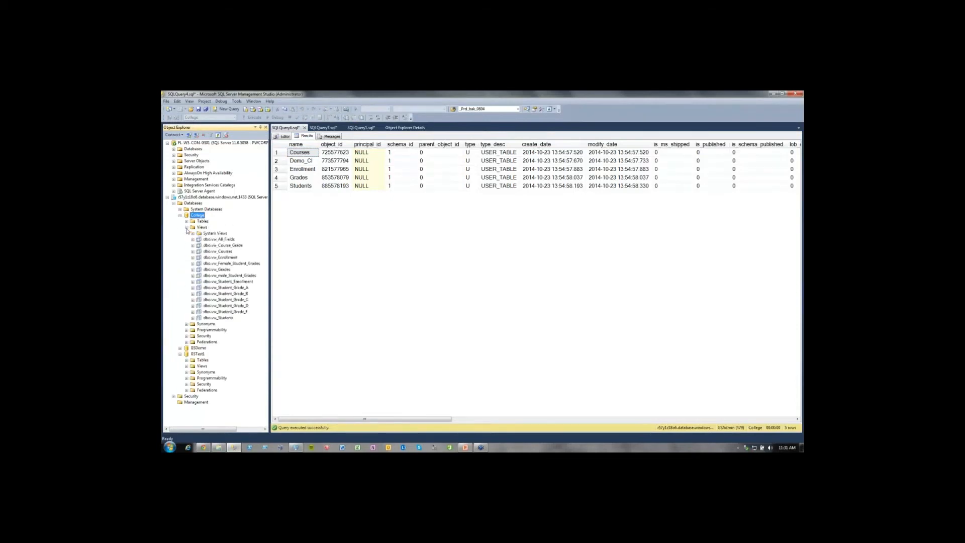
{"action": "left_click", "coordinate": [186, 228]}
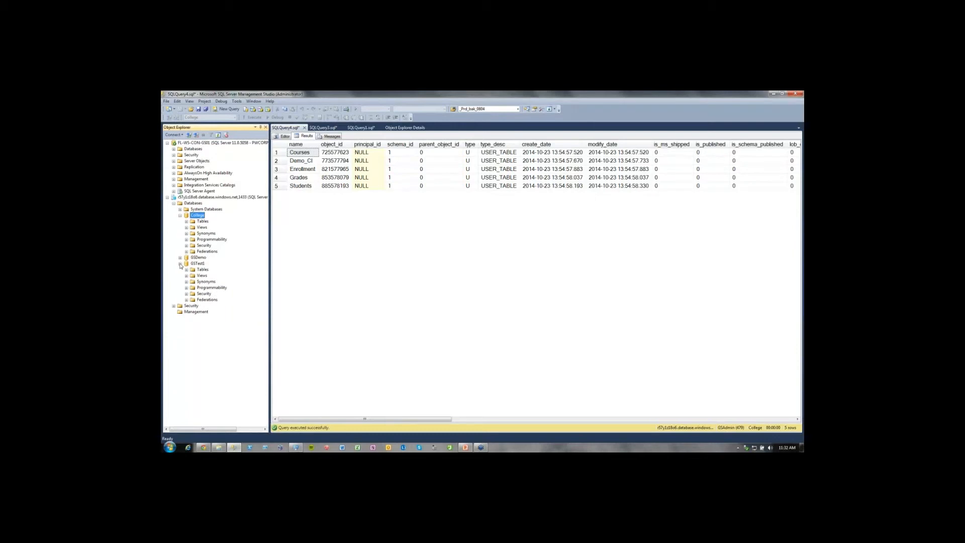
{"action": "left_click", "coordinate": [180, 263]}
{"action": "left_click", "coordinate": [393, 240]}
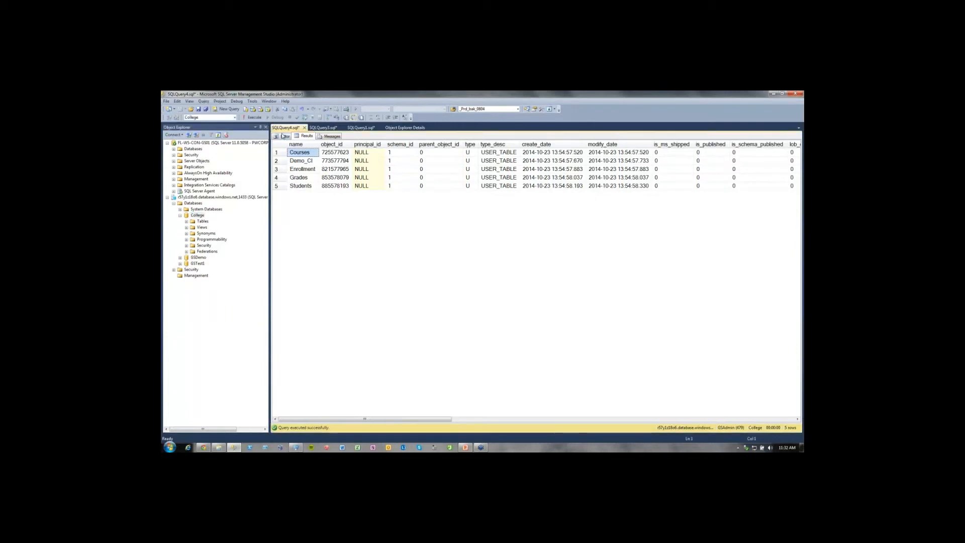
{"action": "left_click", "coordinate": [284, 136]}
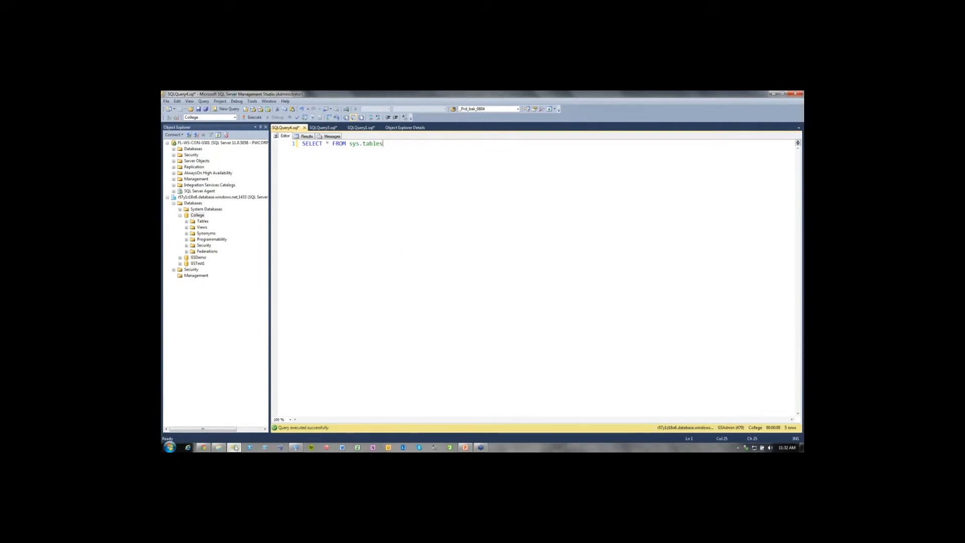
Switch to the Azure portal, open the Transact-SQL query window for gstest1, and log on as GSAdmin with the account password.
{"action": "left_click", "coordinate": [203, 447]}
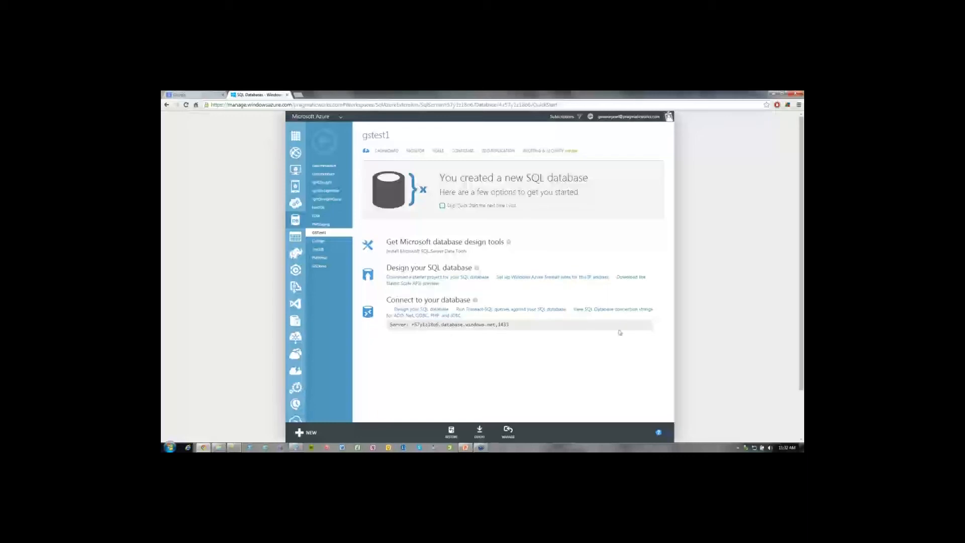
{"action": "left_click", "coordinate": [542, 310]}
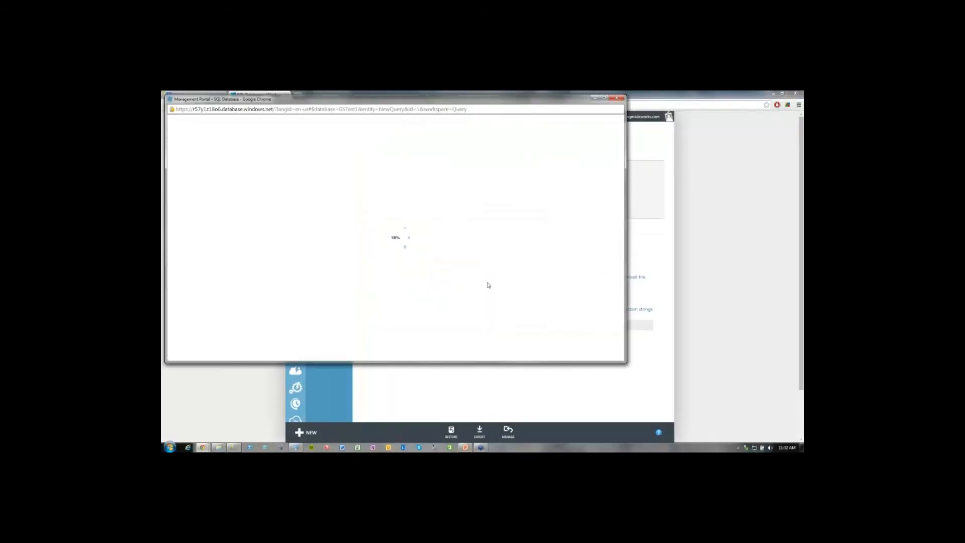
{"action": "left_click", "coordinate": [319, 239]}
{"action": "type", "text": "GSAdmin"}
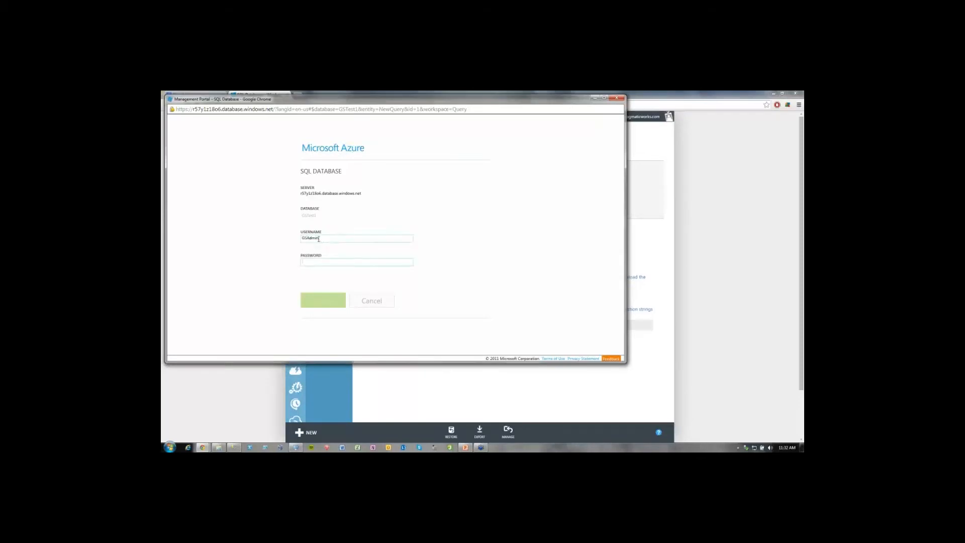
{"action": "type", "text": "*"}
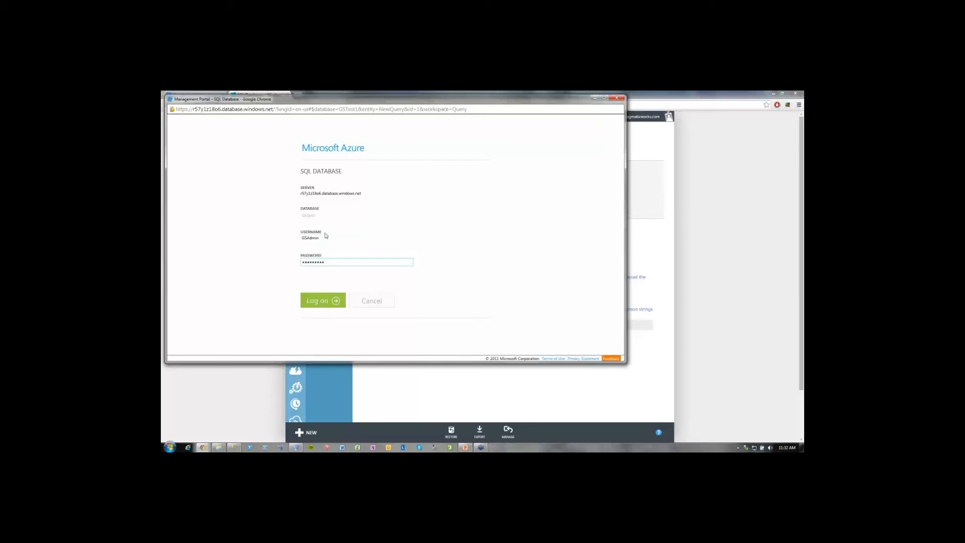
{"action": "left_click", "coordinate": [327, 300]}
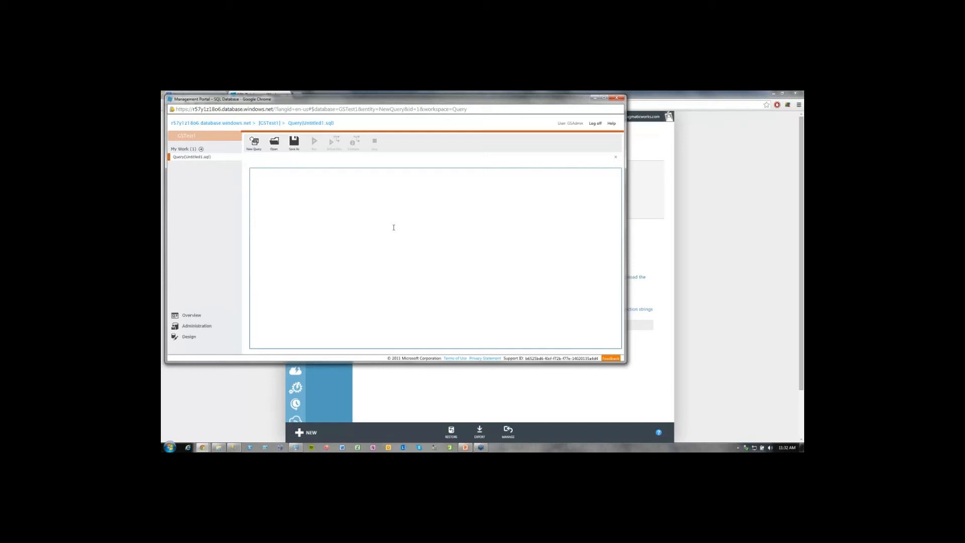
Run SELECT * FROM sys.tables against GSTest1 in the portal's query window.
{"action": "type", "text": "SELECT * FROM sys.tables"}
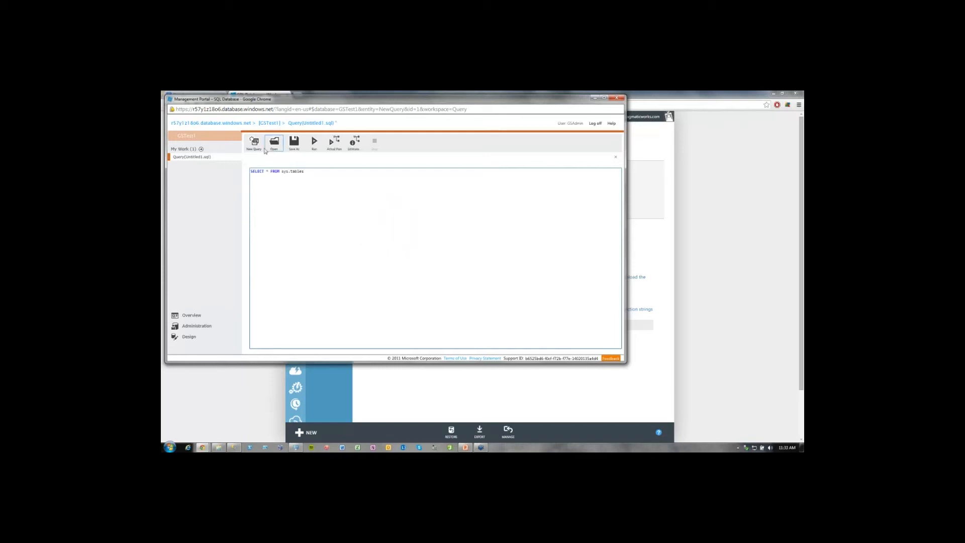
{"action": "left_click", "coordinate": [315, 145]}
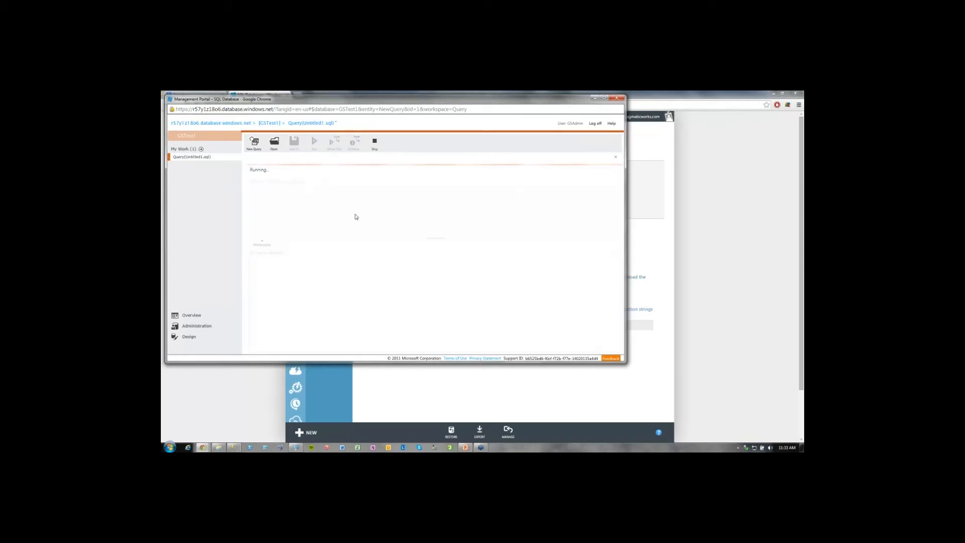
{"action": "left_click", "coordinate": [292, 208]}
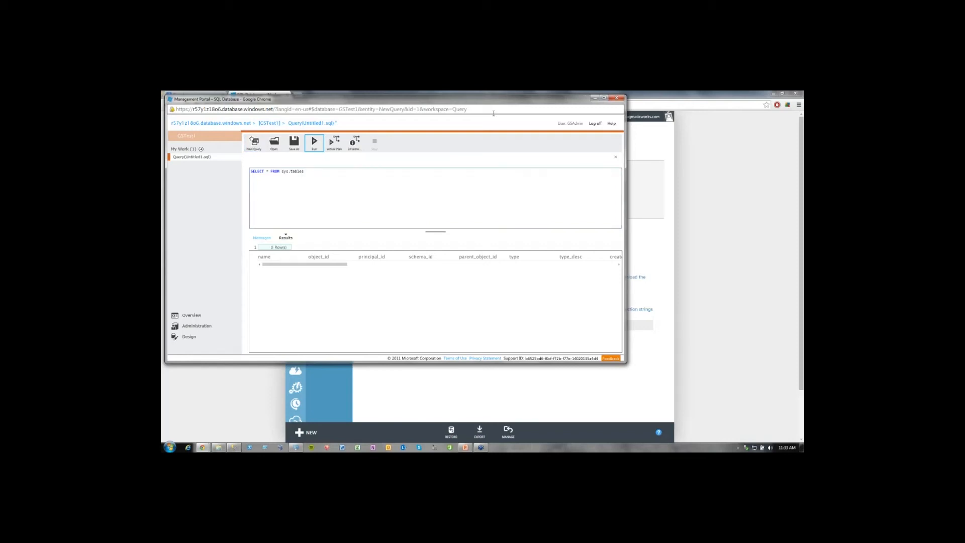
Minimize the query window and try to set up Windows Azure firewall rules for the current IP address from gstest1's quick start page.
{"action": "left_click", "coordinate": [593, 99]}
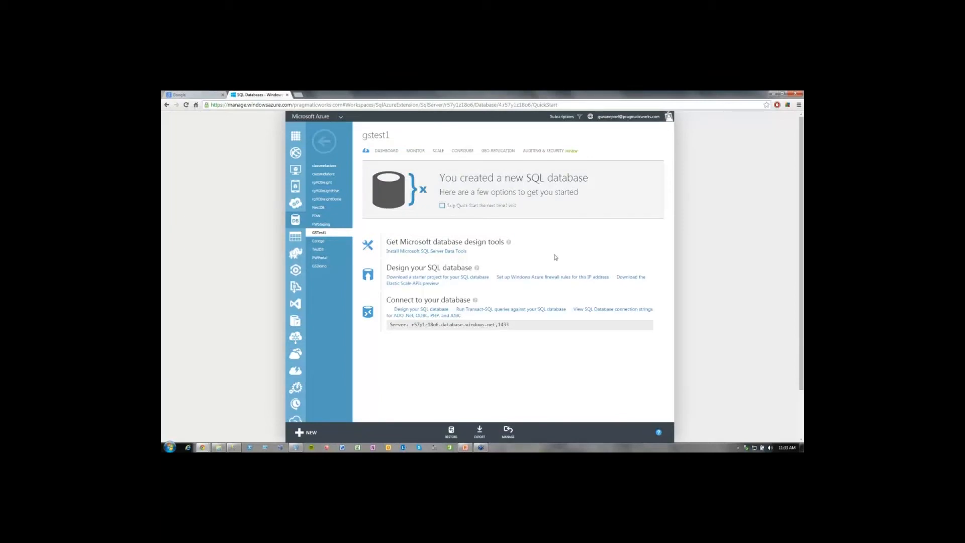
{"action": "left_click", "coordinate": [546, 279]}
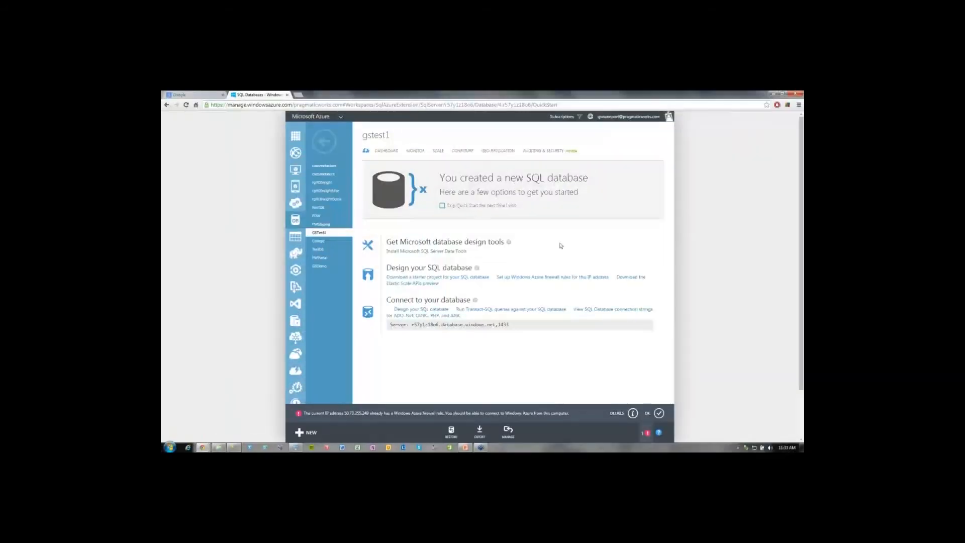
{"action": "left_click", "coordinate": [658, 412]}
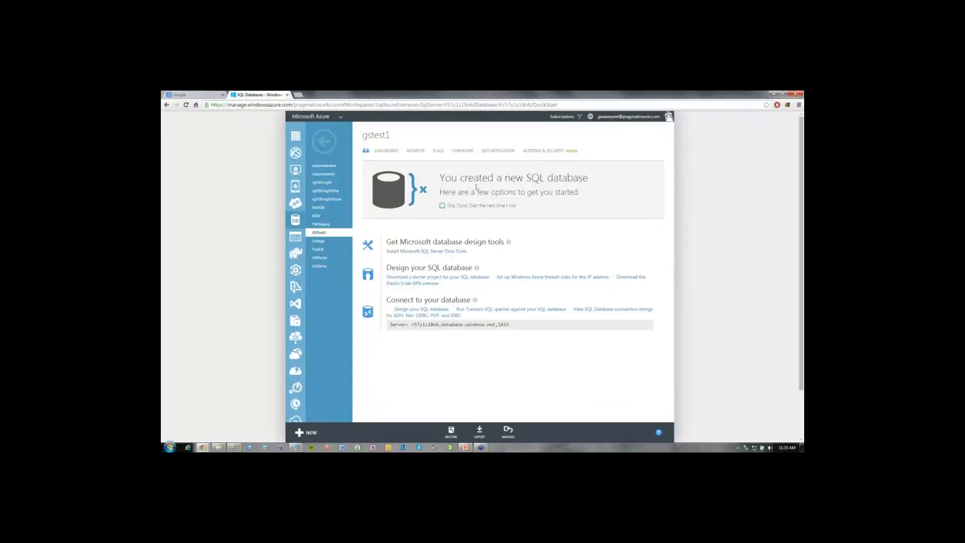
Go back to the SQL databases overview and open the configuration page of server r57y1z18o6.
{"action": "left_click", "coordinate": [326, 144]}
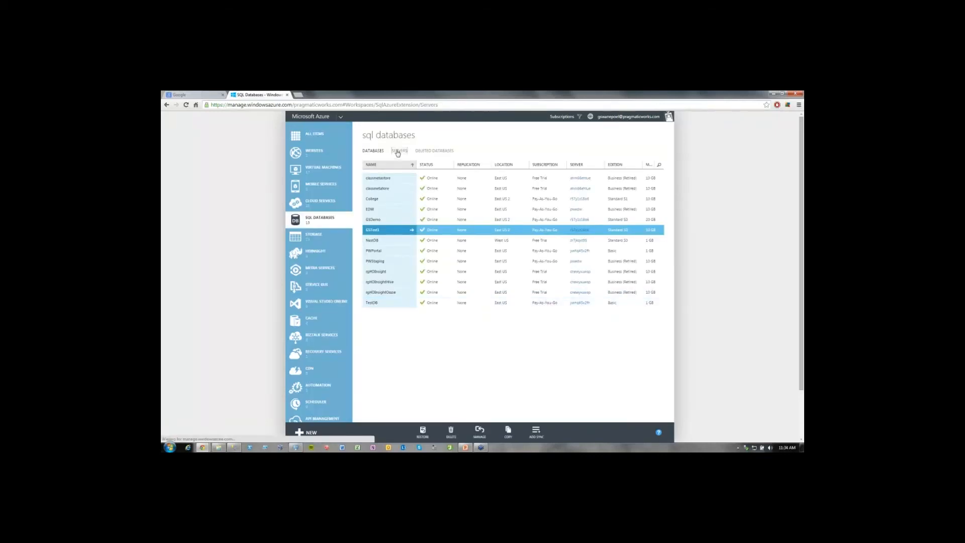
{"action": "left_click", "coordinate": [399, 151]}
{"action": "left_click", "coordinate": [379, 232]}
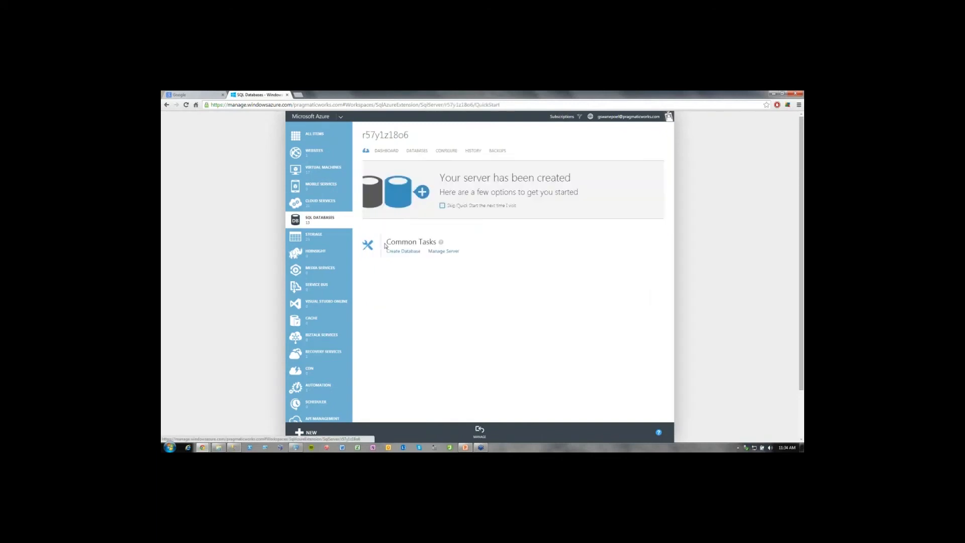
{"action": "left_click", "coordinate": [385, 151]}
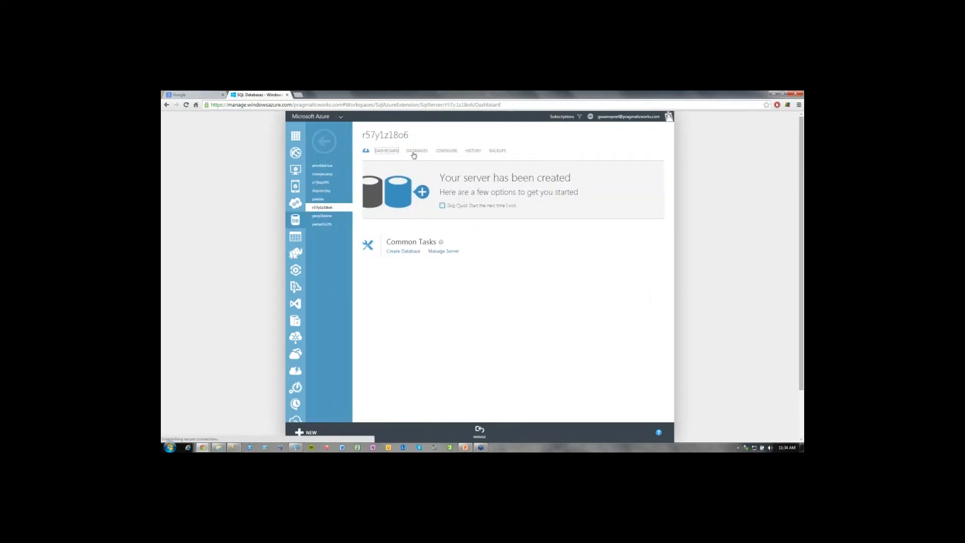
{"action": "left_click", "coordinate": [415, 151]}
{"action": "left_click", "coordinate": [445, 151]}
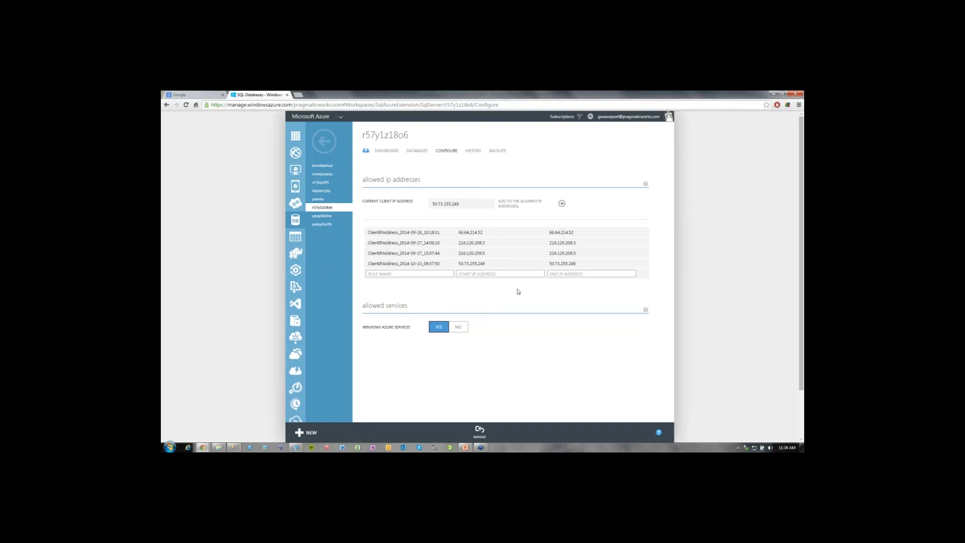
Examine the server's current client IP address and allowed IP addresses, and return to the servers list.
{"action": "left_click_drag", "start_coordinate": [462, 205], "coordinate": [412, 207]}
{"action": "left_click", "coordinate": [473, 206]}
{"action": "left_click", "coordinate": [416, 153]}
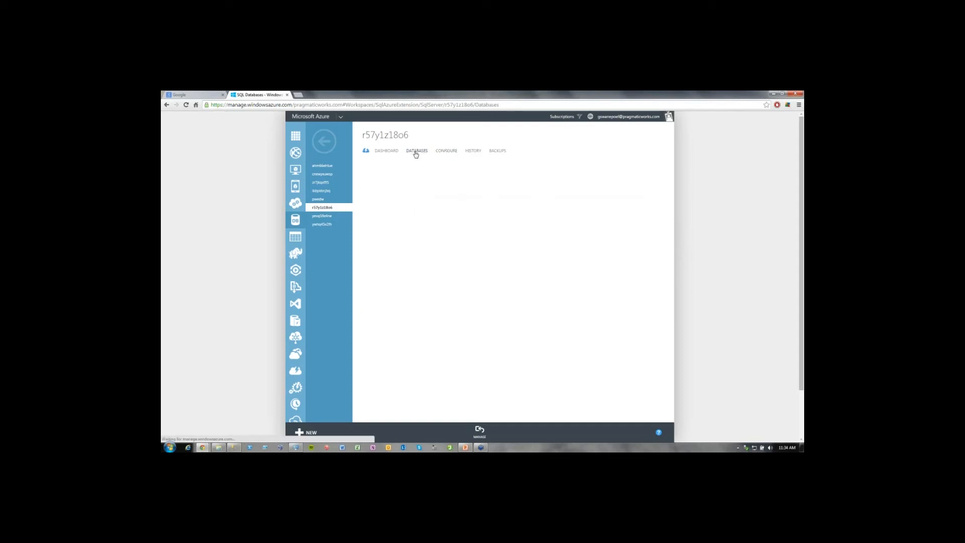
{"action": "left_click", "coordinate": [450, 152]}
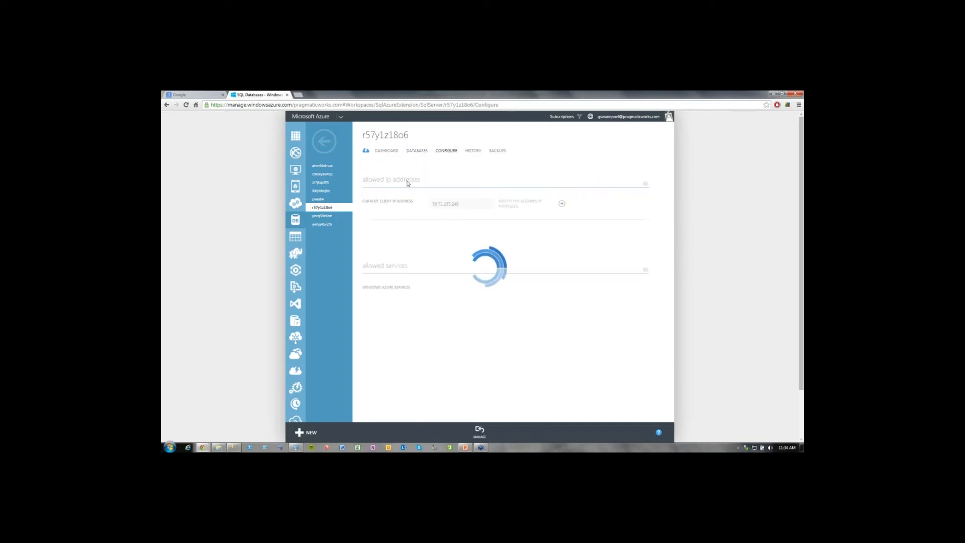
{"action": "left_click", "coordinate": [324, 141]}
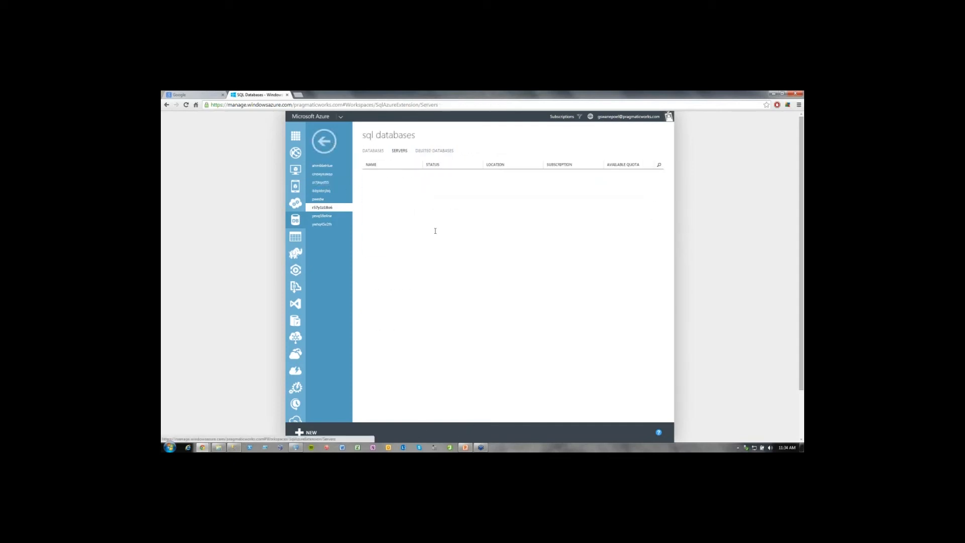
Switch to SQL Server Management Studio, collapse the College database, and expand the Azure server's Security and Logins folders.
{"action": "left_click", "coordinate": [235, 449]}
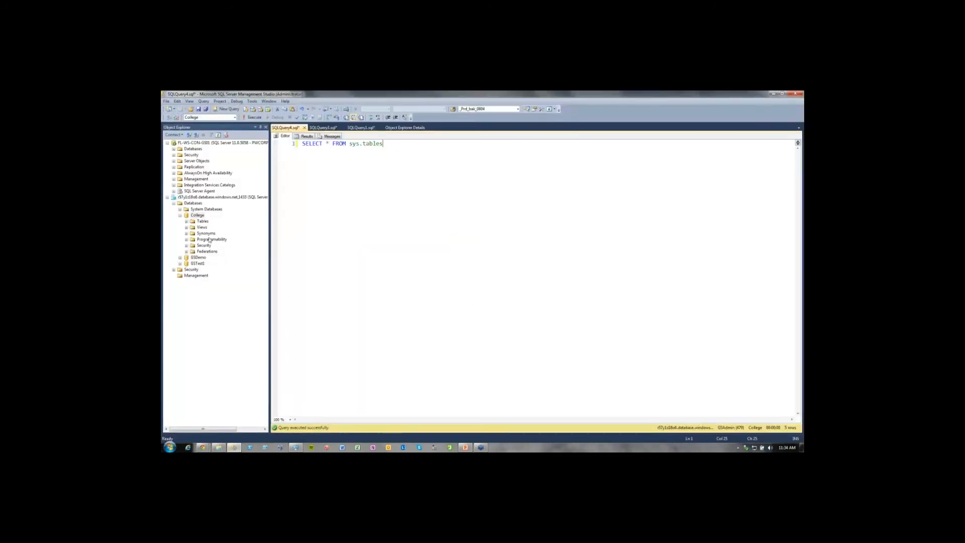
{"action": "left_click", "coordinate": [196, 203]}
{"action": "left_click", "coordinate": [220, 197]}
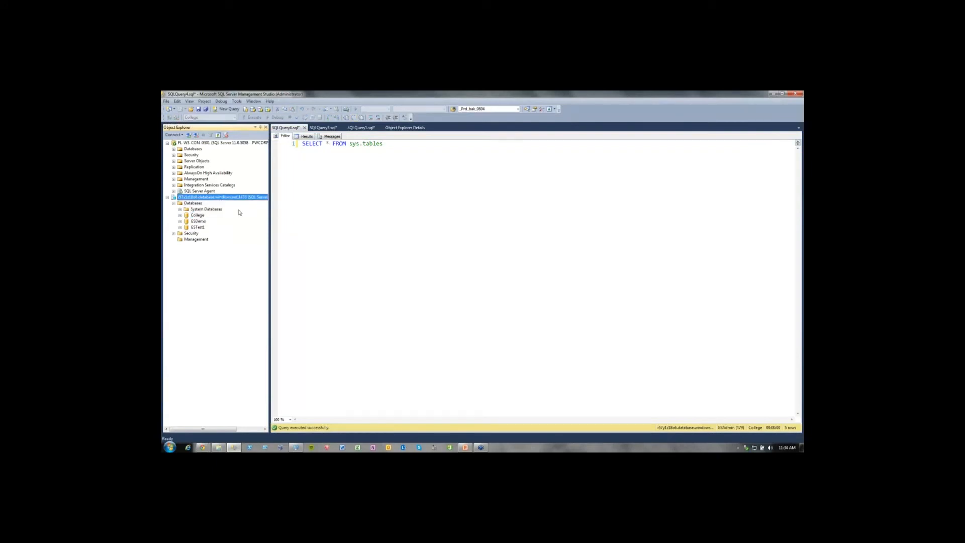
{"action": "left_click", "coordinate": [174, 233]}
{"action": "left_click", "coordinate": [173, 179]}
{"action": "left_click", "coordinate": [173, 179]}
{"action": "left_click", "coordinate": [180, 239]}
Select the GSAdmin login, and open a new login script template for the Azure server's logins.
{"action": "left_click", "coordinate": [203, 245]}
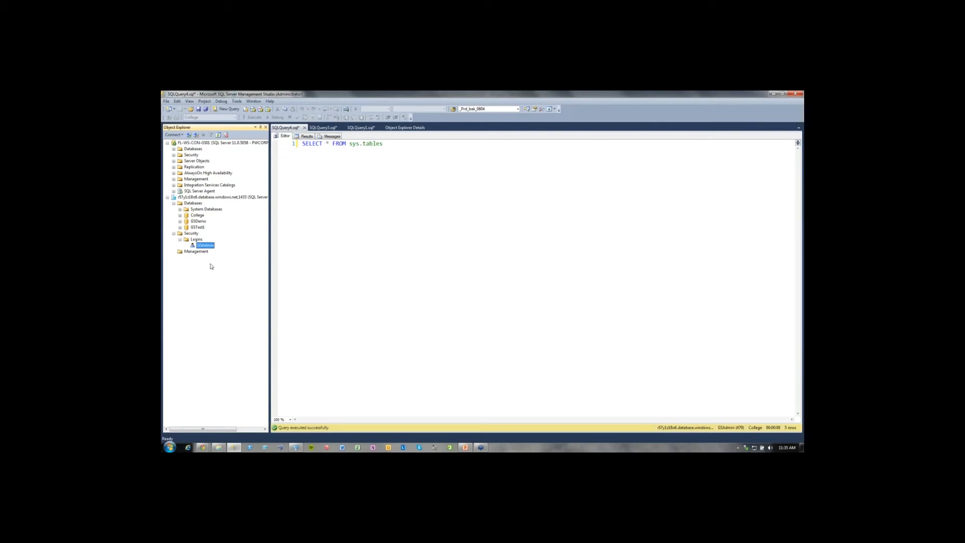
{"action": "right_click", "coordinate": [197, 240]}
{"action": "left_click", "coordinate": [213, 244]}
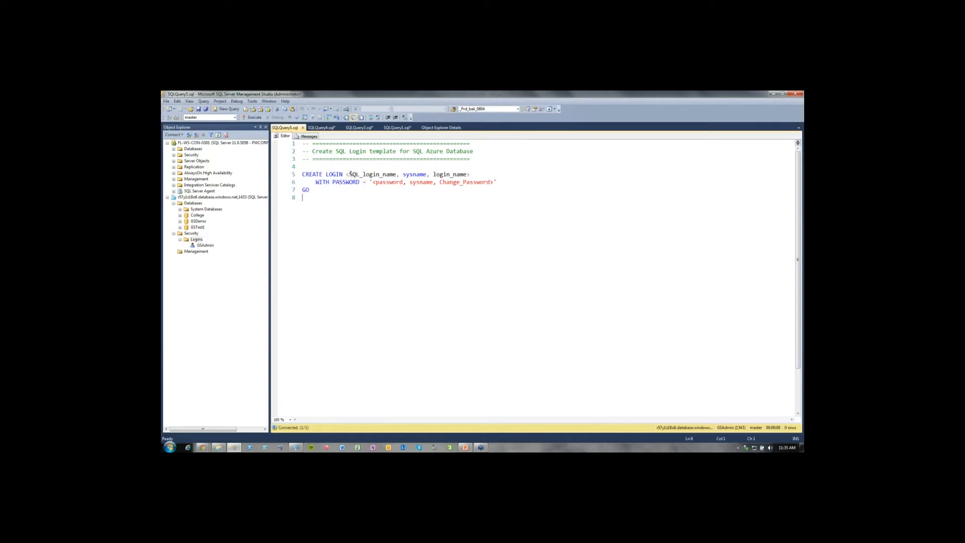
Fill in the template's login name and password, run the CREATE LOGIN script on the master database, and return to its code.
{"action": "left_click_drag", "start_coordinate": [349, 175], "coordinate": [397, 175]}
{"action": "left_click_drag", "start_coordinate": [466, 175], "coordinate": [433, 174]}
{"action": "left_click_drag", "start_coordinate": [347, 174], "coordinate": [471, 176]}
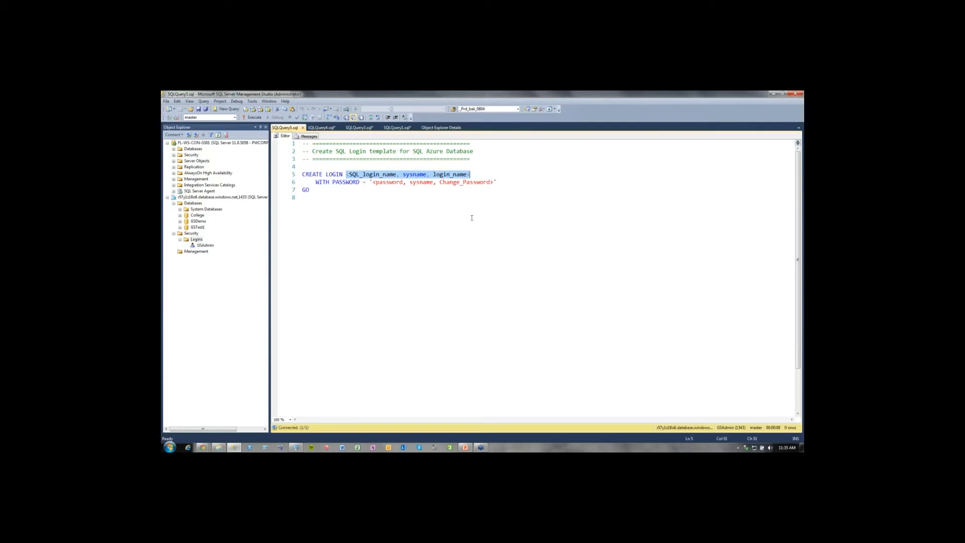
{"action": "type", "text": "Fred"}
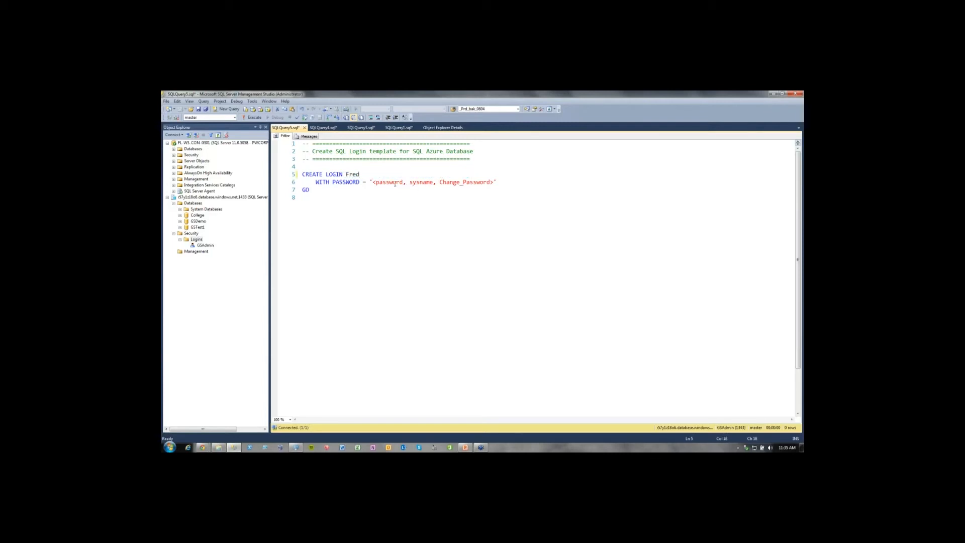
{"action": "left_click_drag", "start_coordinate": [372, 182], "coordinate": [494, 181]}
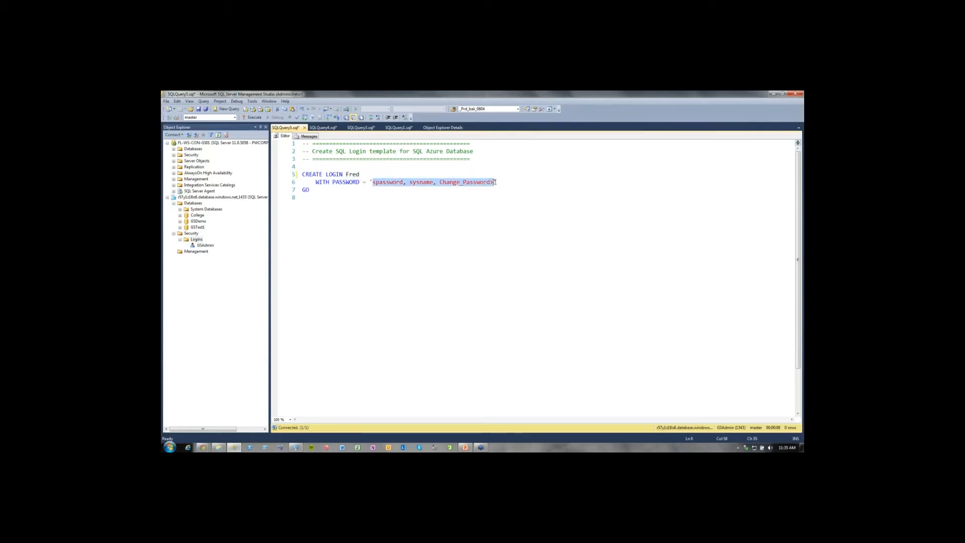
{"action": "type", "text": "Pass"}
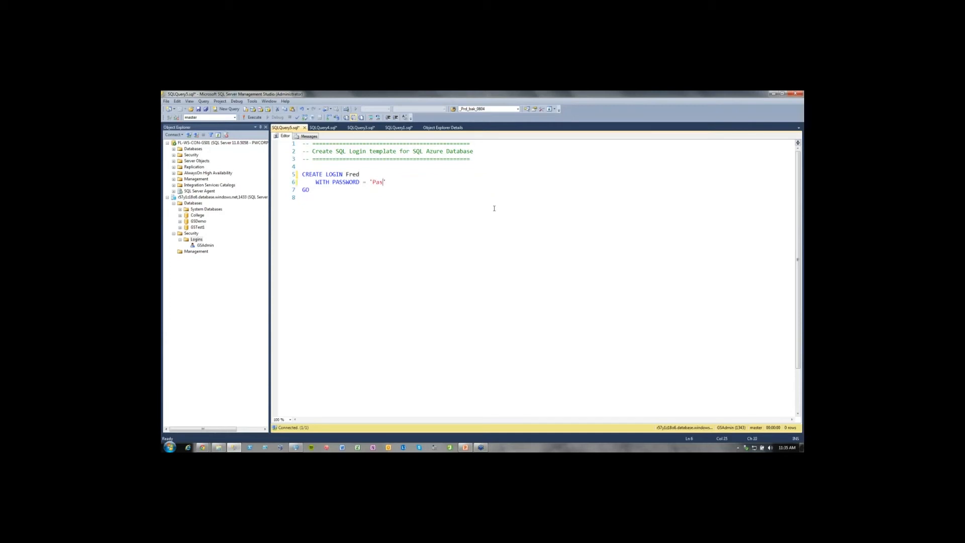
{"action": "type", "text": "@W0rd1"}
{"action": "key", "text": "F5"}
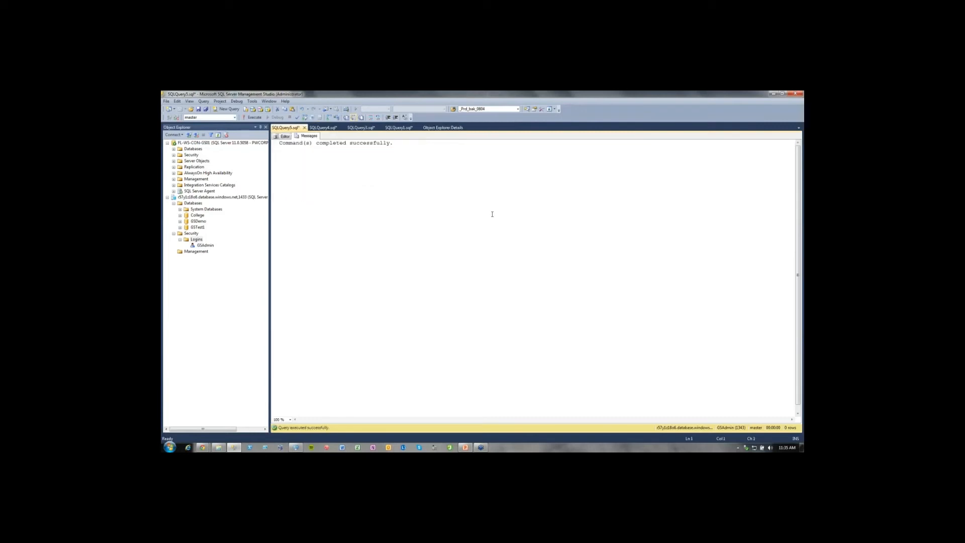
{"action": "left_click", "coordinate": [285, 137]}
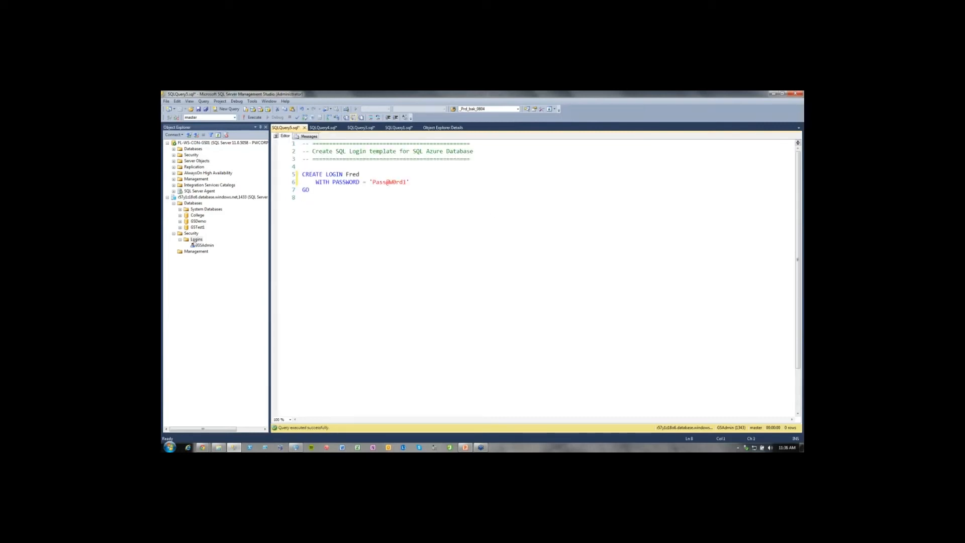
{"action": "right_click", "coordinate": [195, 240]}
{"action": "left_click", "coordinate": [215, 244]}
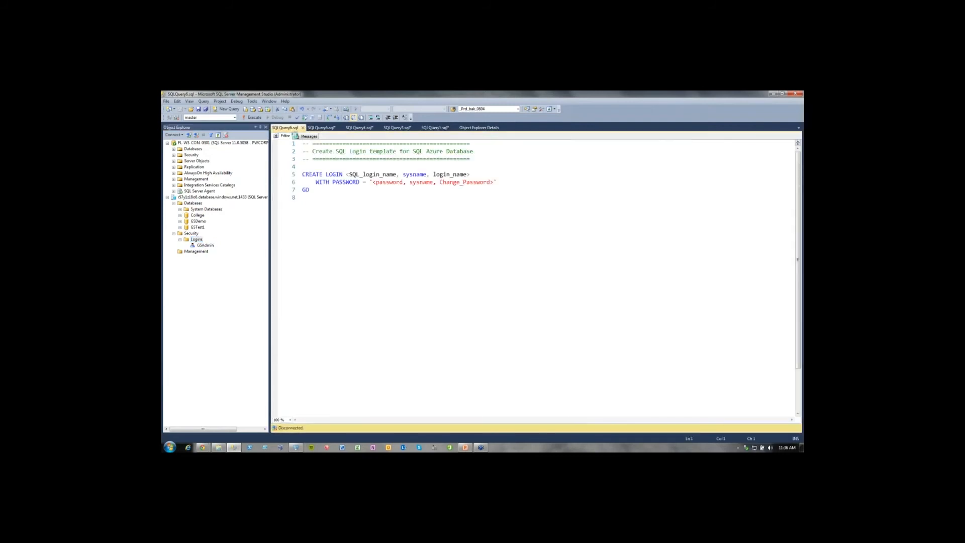
{"action": "left_click", "coordinate": [302, 127]}
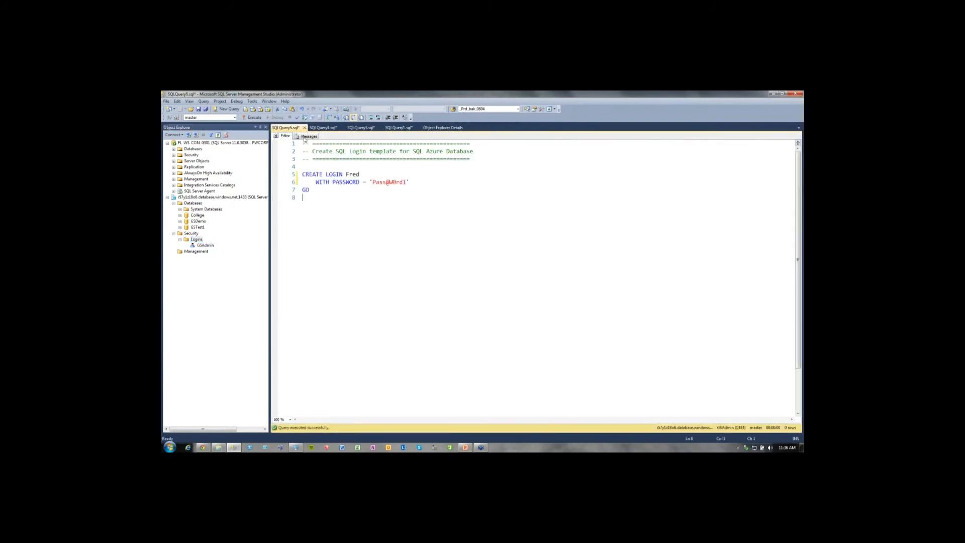
Close the login script without saving and refresh the Azure server's Logins folder.
{"action": "left_click", "coordinate": [304, 128]}
{"action": "left_click", "coordinate": [497, 310]}
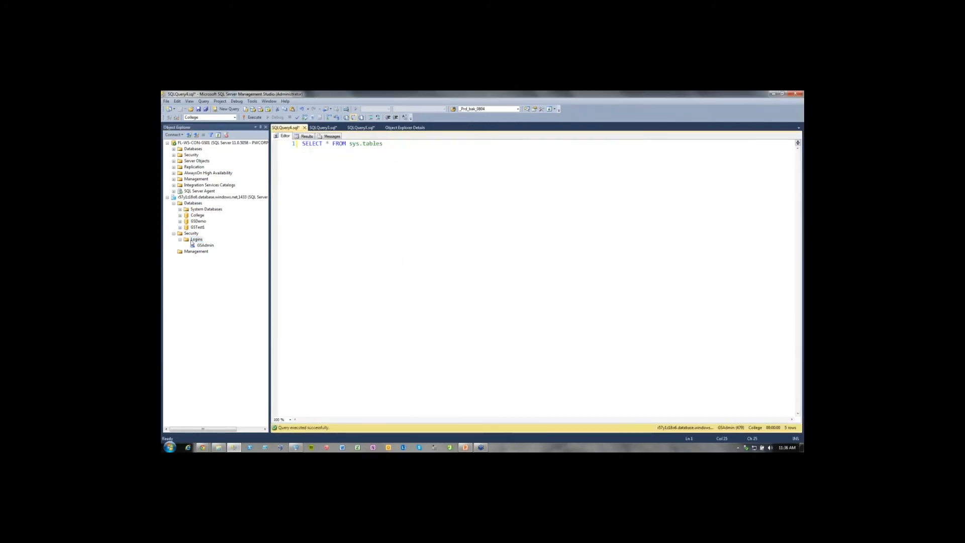
{"action": "right_click", "coordinate": [194, 240]}
{"action": "left_click", "coordinate": [212, 267]}
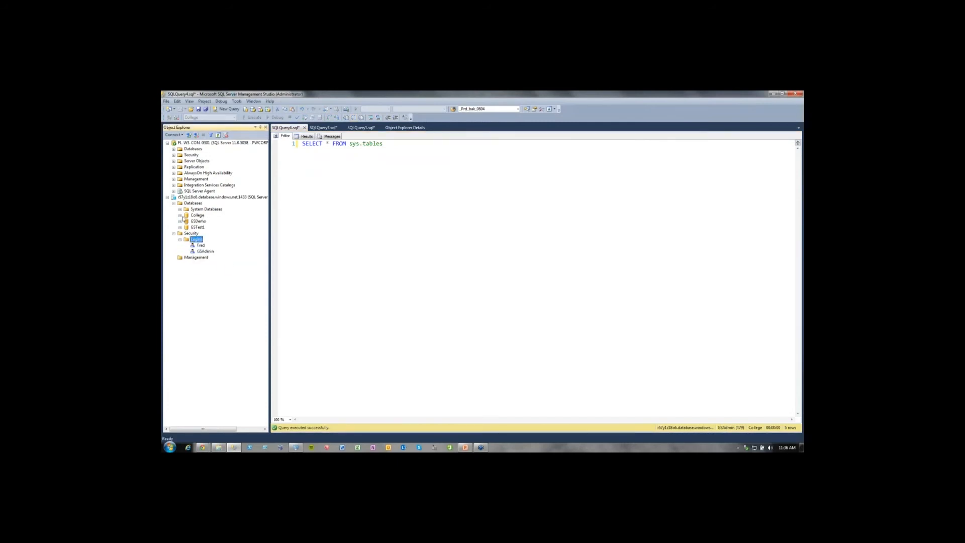
Expand the College database's Security and Users folders, and compare the GSAdmin login with the dbo user.
{"action": "left_click", "coordinate": [180, 216]}
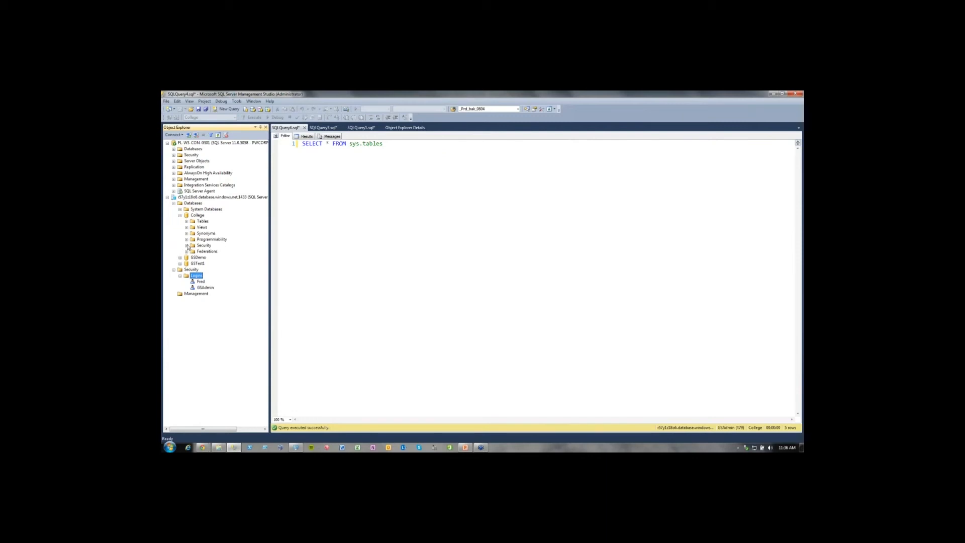
{"action": "left_click", "coordinate": [187, 246]}
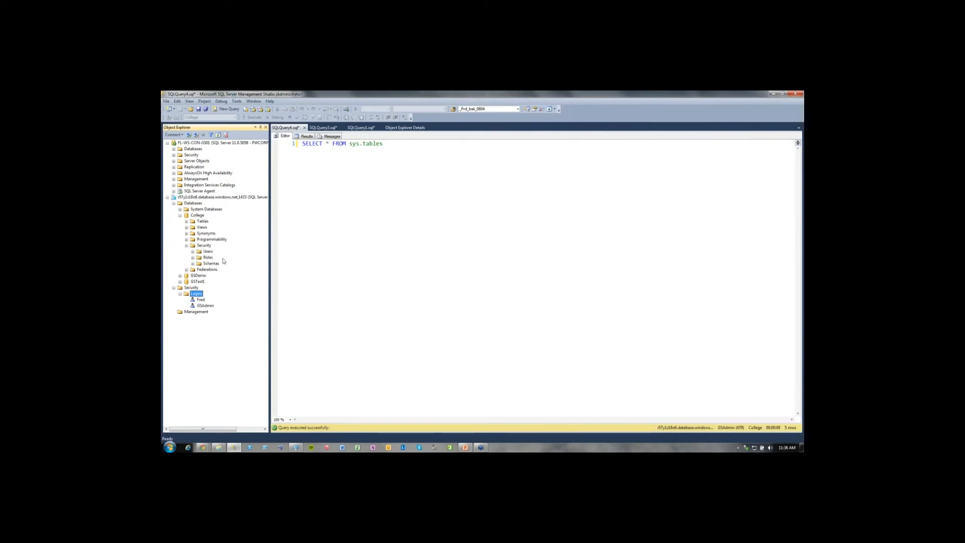
{"action": "left_click", "coordinate": [192, 252]}
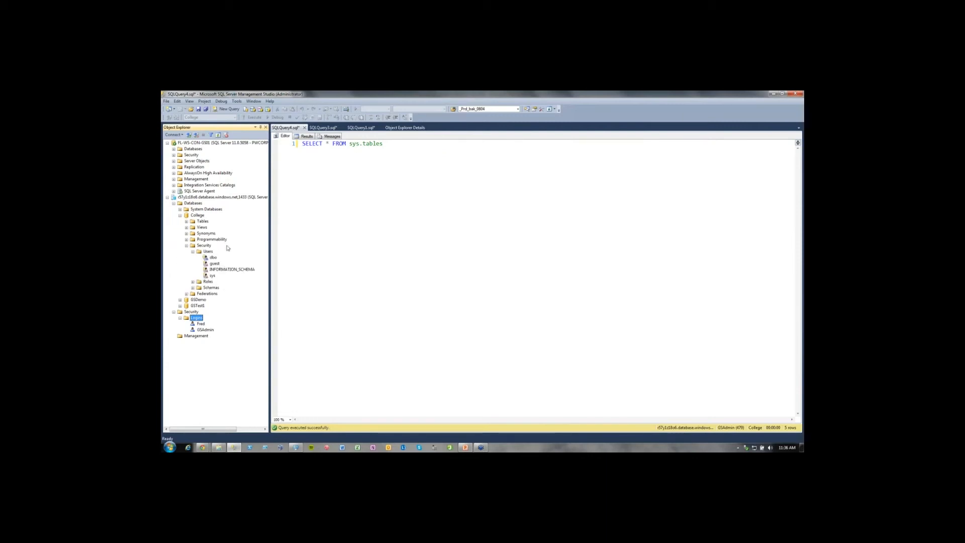
{"action": "left_click", "coordinate": [207, 330]}
{"action": "left_click", "coordinate": [214, 258]}
Collapse the College database's Users folder and open a new user script template for it.
{"action": "left_click", "coordinate": [193, 252]}
{"action": "left_click", "coordinate": [197, 216]}
{"action": "right_click", "coordinate": [197, 216]}
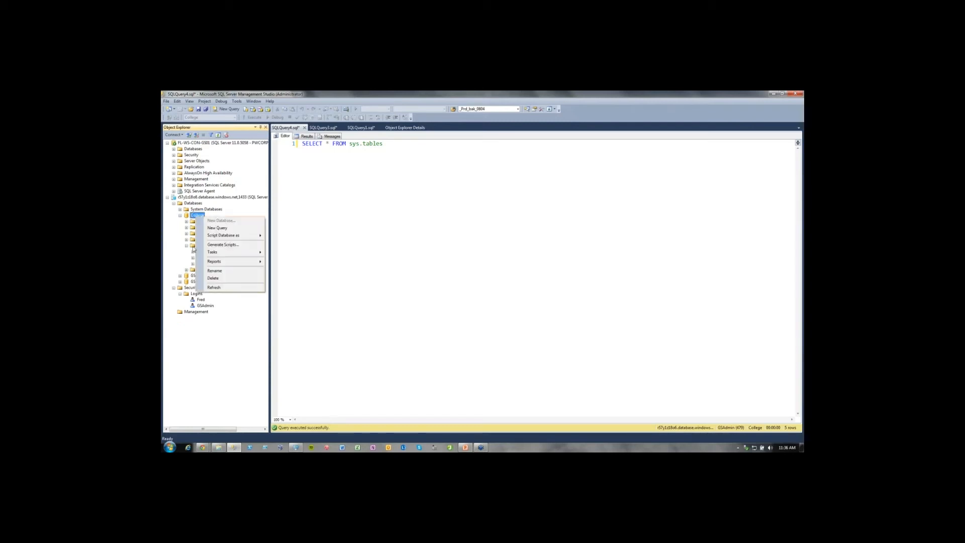
{"action": "right_click", "coordinate": [193, 246]}
{"action": "left_click", "coordinate": [329, 254]}
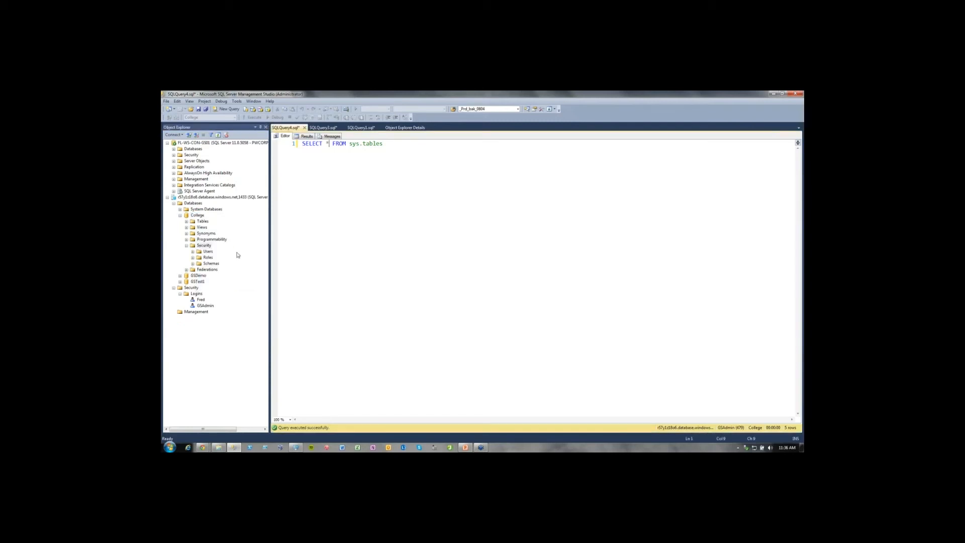
{"action": "right_click", "coordinate": [208, 251]}
{"action": "left_click", "coordinate": [223, 255]}
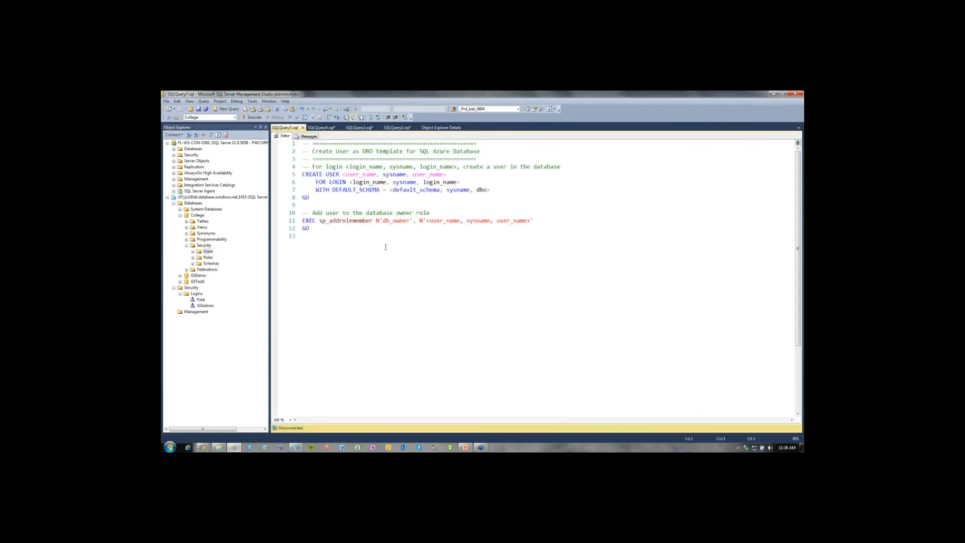
Fill in the CREATE USER statement with the new user's name and matching login name, and set the default schema to dbo.
{"action": "left_click_drag", "start_coordinate": [342, 174], "coordinate": [449, 175]}
{"action": "type", "text": "fred"}
{"action": "left_click_drag", "start_coordinate": [351, 182], "coordinate": [461, 185]}
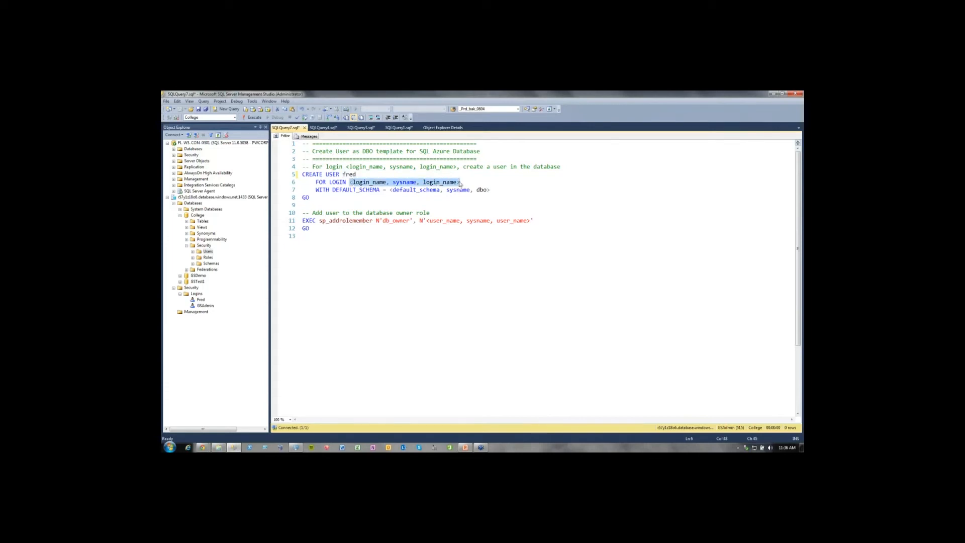
{"action": "type", "text": "Fred"}
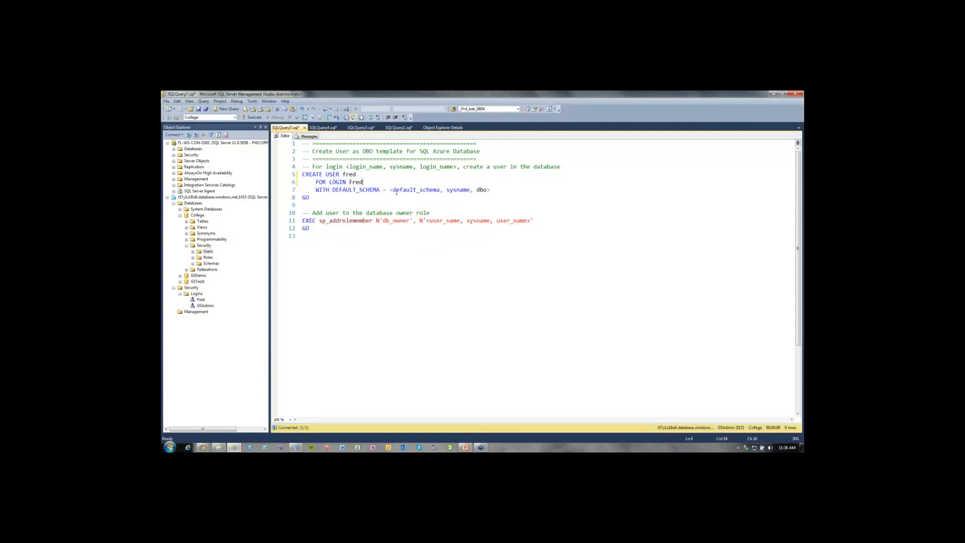
{"action": "left_click_drag", "start_coordinate": [391, 190], "coordinate": [476, 192]}
{"action": "key", "text": "BackSpace"}
{"action": "key", "text": "End"}
{"action": "key", "text": "BackSpace"}
Enter the new user's name in the db_owner sp_addrolemember statement, run the script on College, and return to its code.
{"action": "left_click_drag", "start_coordinate": [426, 220], "coordinate": [531, 220]}
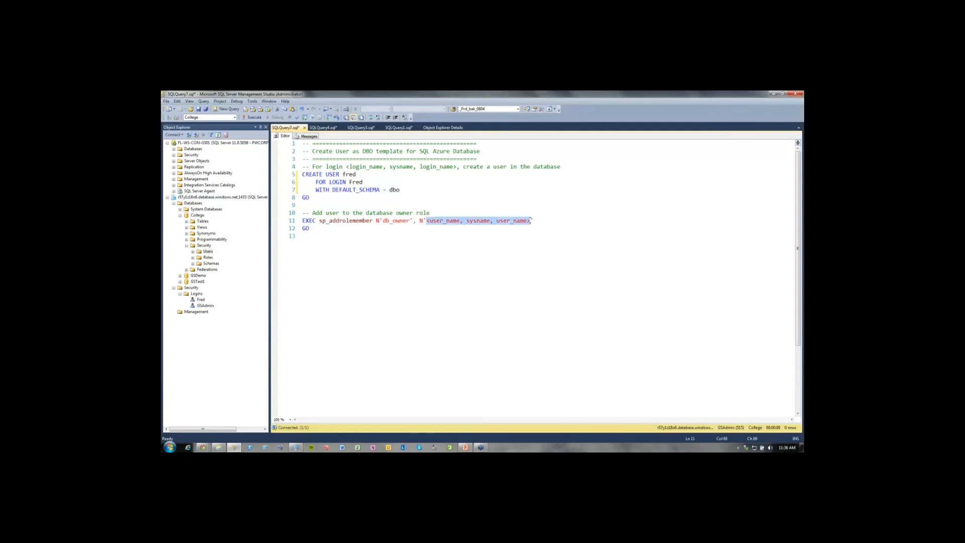
{"action": "type", "text": "fred"}
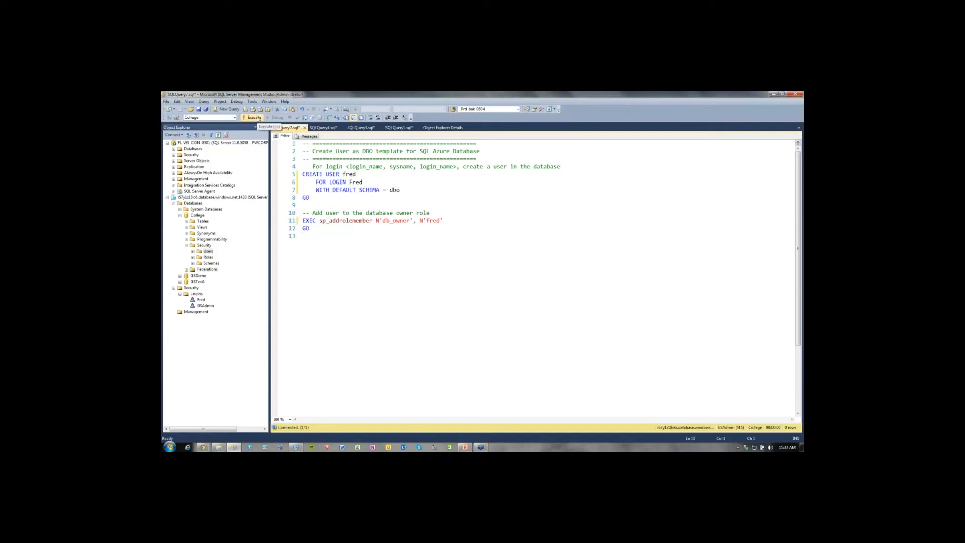
{"action": "left_click", "coordinate": [258, 119]}
{"action": "left_click", "coordinate": [284, 136]}
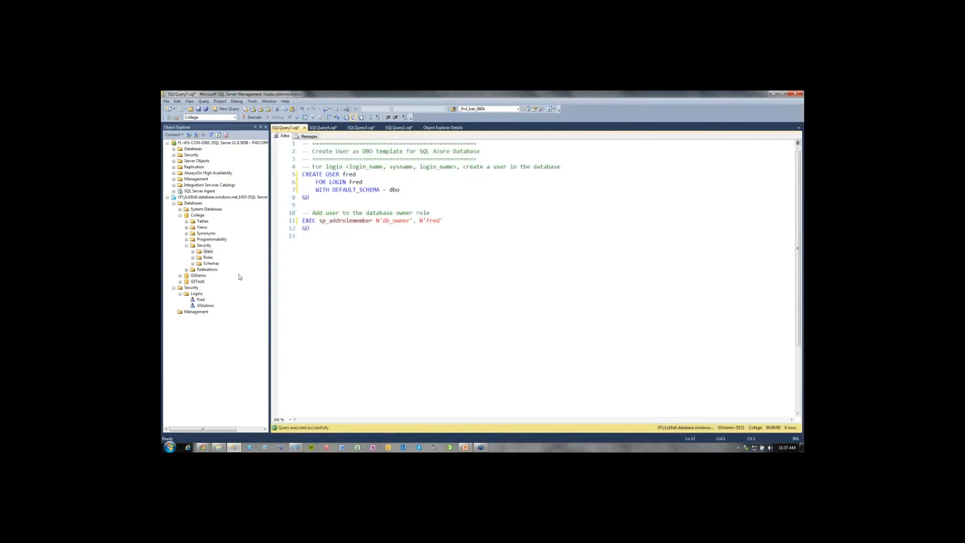
Expand and refresh the College database's Users folder, and view the commands available for the new user.
{"action": "left_click", "coordinate": [193, 252]}
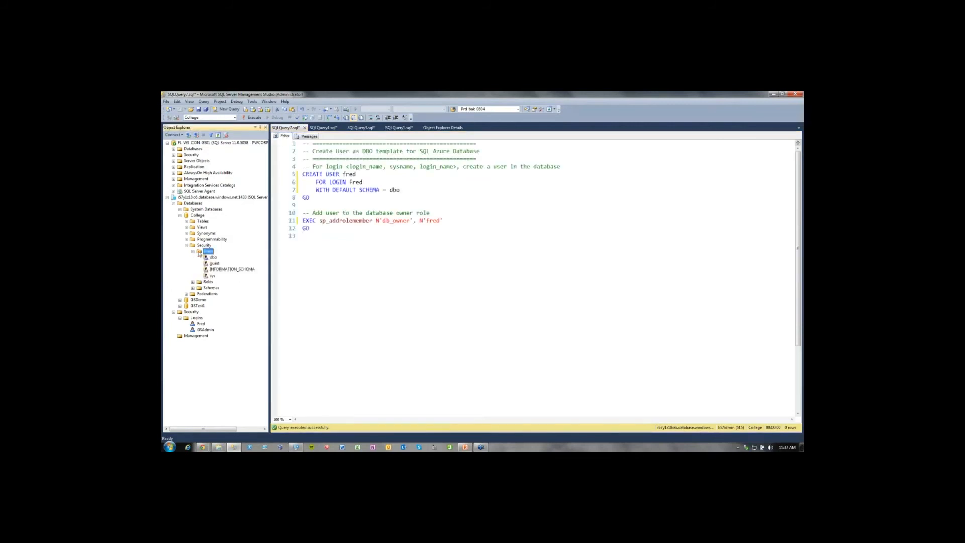
{"action": "right_click", "coordinate": [207, 252]}
{"action": "left_click", "coordinate": [217, 282]}
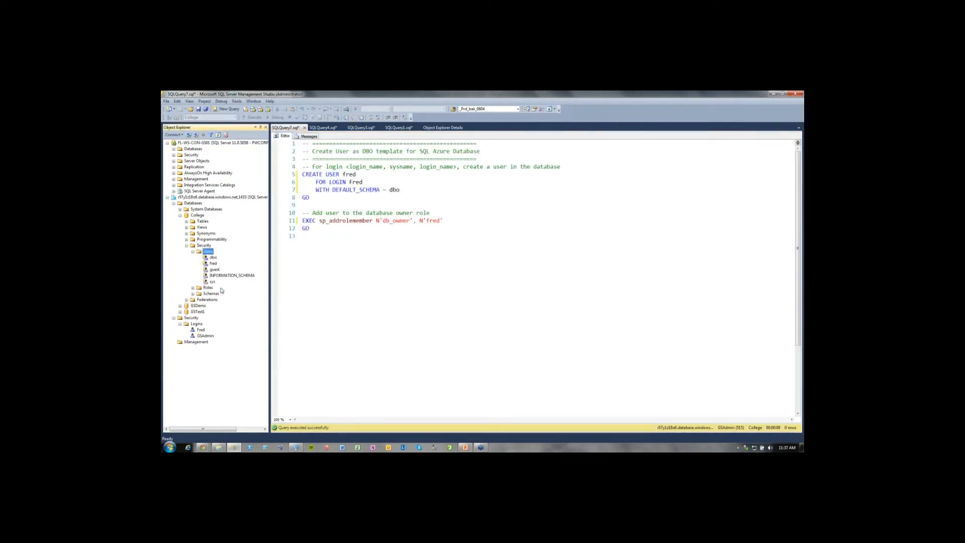
{"action": "right_click", "coordinate": [214, 264]}
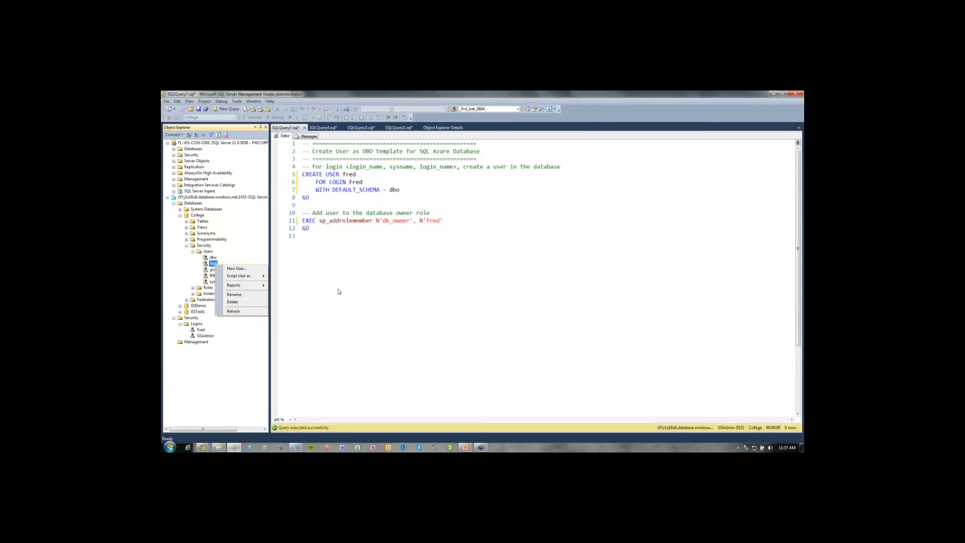
{"action": "left_click", "coordinate": [319, 284]}
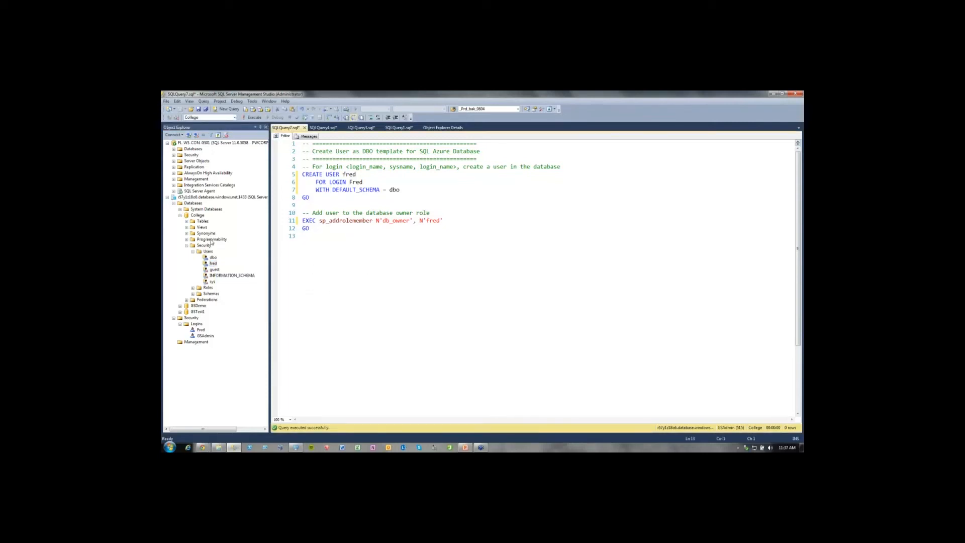
Expand the College database's Roles and Database Roles, and examine the commands and scripting options available for db_owner.
{"action": "left_click", "coordinate": [193, 289]}
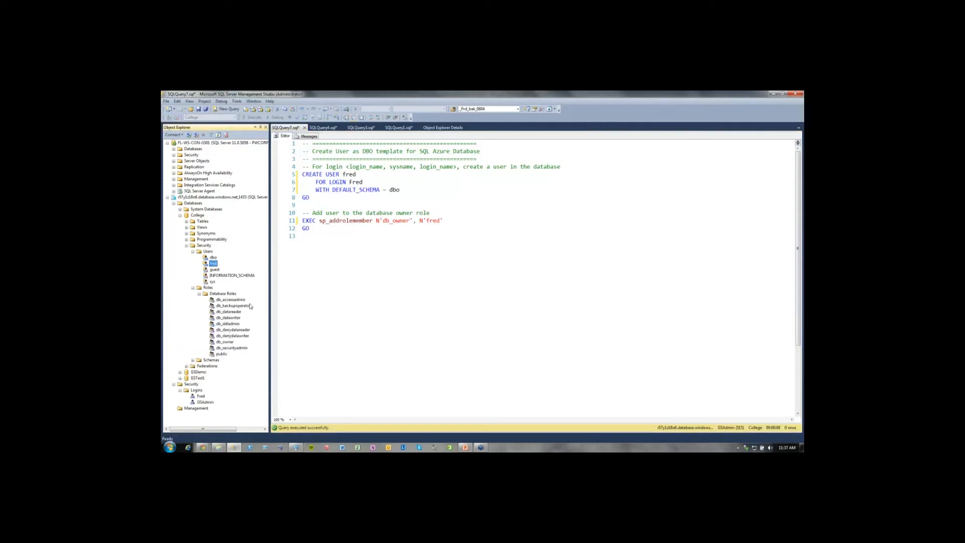
{"action": "right_click", "coordinate": [226, 341]}
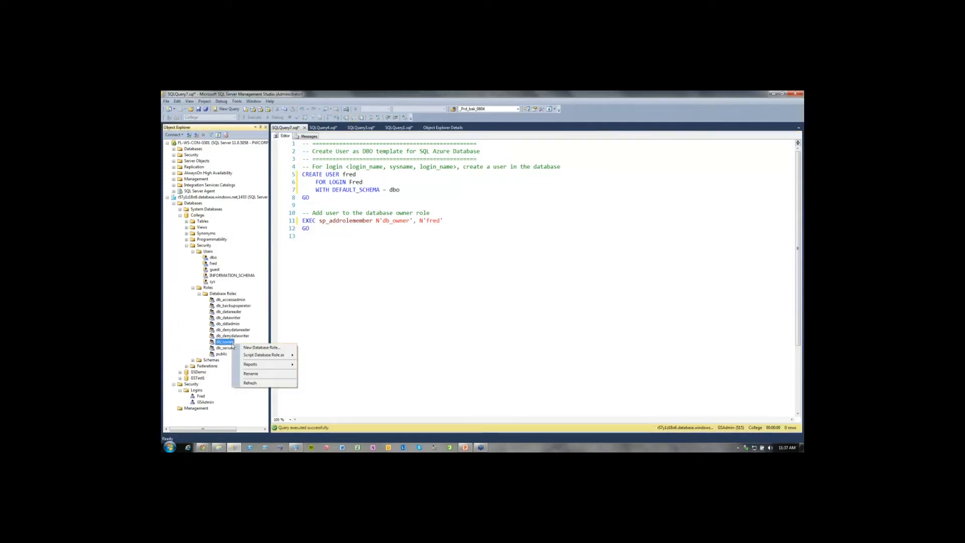
{"action": "mouse_move", "coordinate": [281, 355]}
{"action": "mouse_move", "coordinate": [322, 358]}
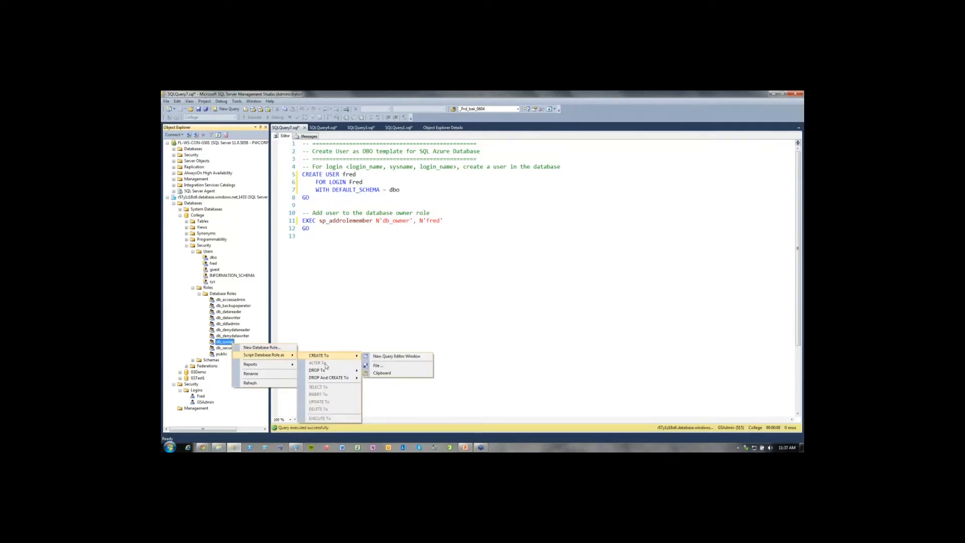
{"action": "left_click", "coordinate": [351, 336]}
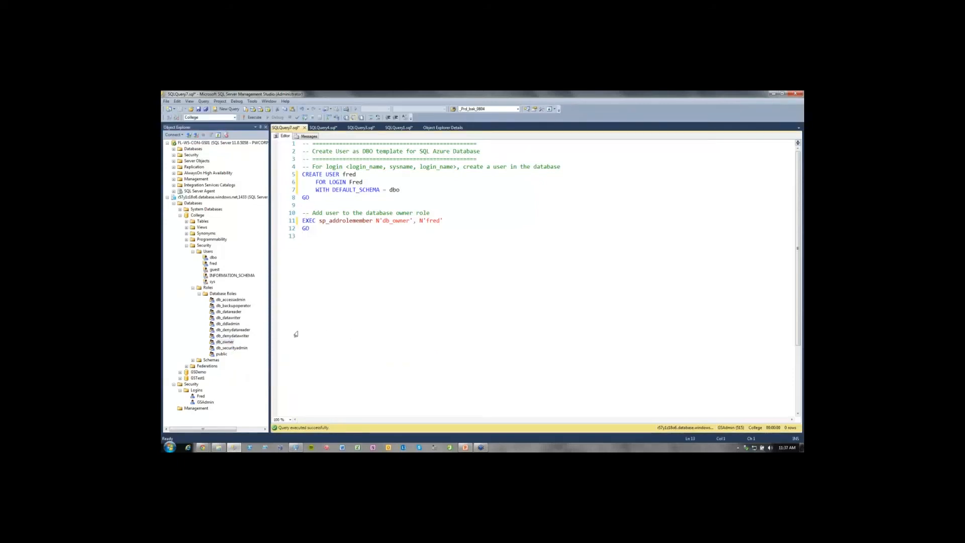
{"action": "left_click", "coordinate": [225, 342]}
{"action": "left_click", "coordinate": [369, 327]}
{"action": "left_click", "coordinate": [227, 342]}
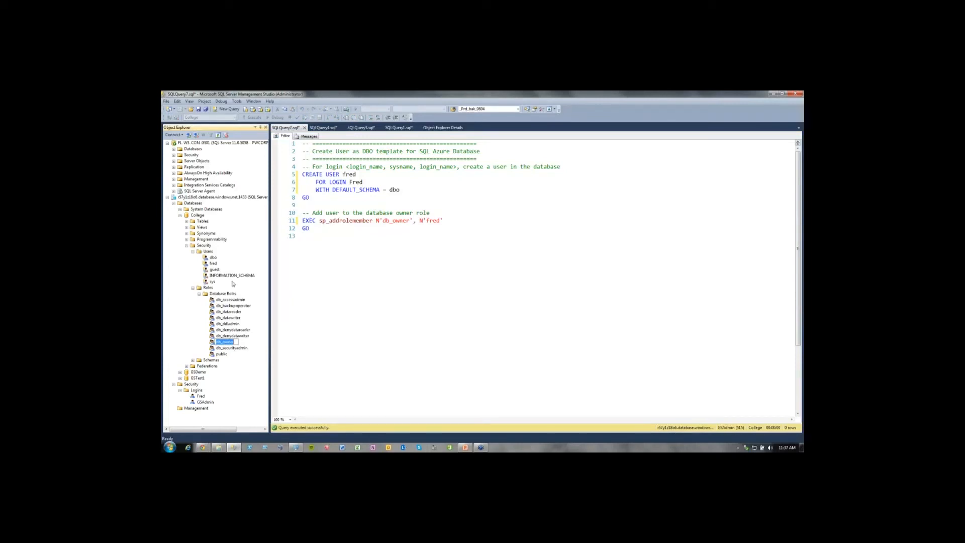
Collapse the College database's security folders and the server's Logins folder, and close the user script without saving.
{"action": "left_click", "coordinate": [199, 294]}
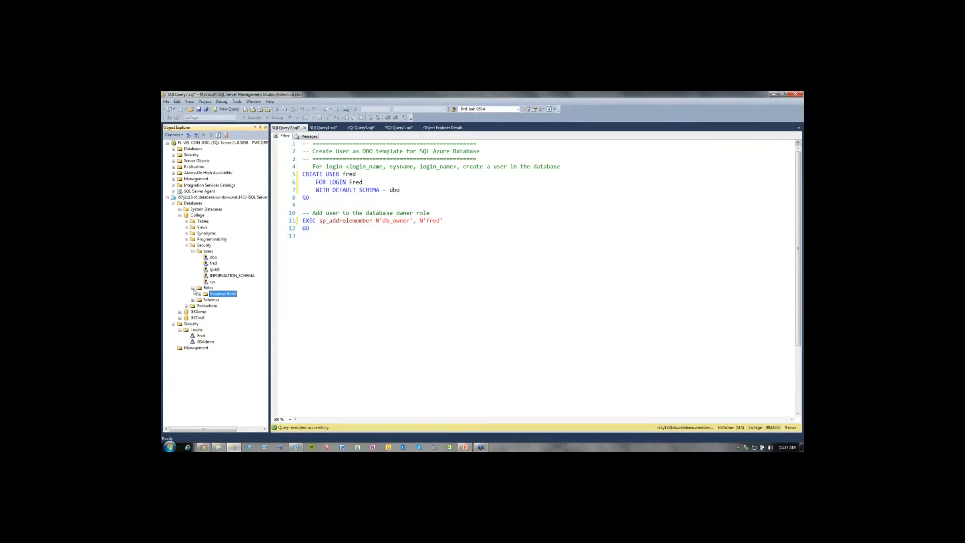
{"action": "left_click", "coordinate": [193, 288]}
{"action": "left_click", "coordinate": [193, 252]}
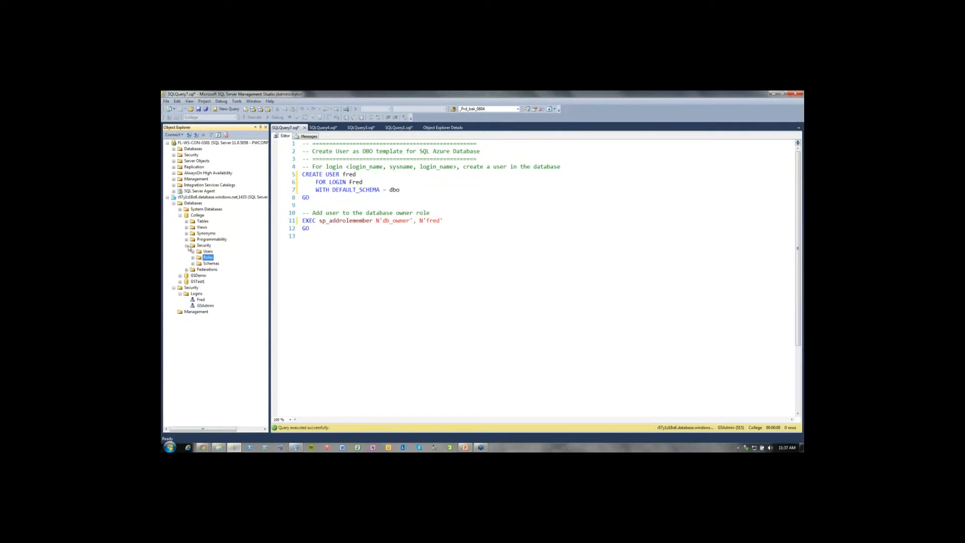
{"action": "left_click", "coordinate": [186, 246]}
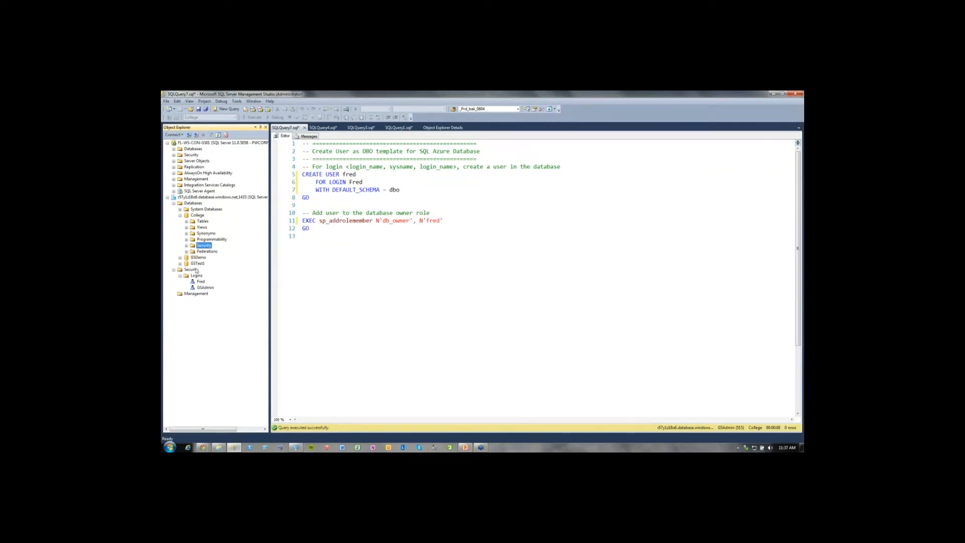
{"action": "left_click", "coordinate": [180, 276]}
{"action": "left_click", "coordinate": [199, 215]}
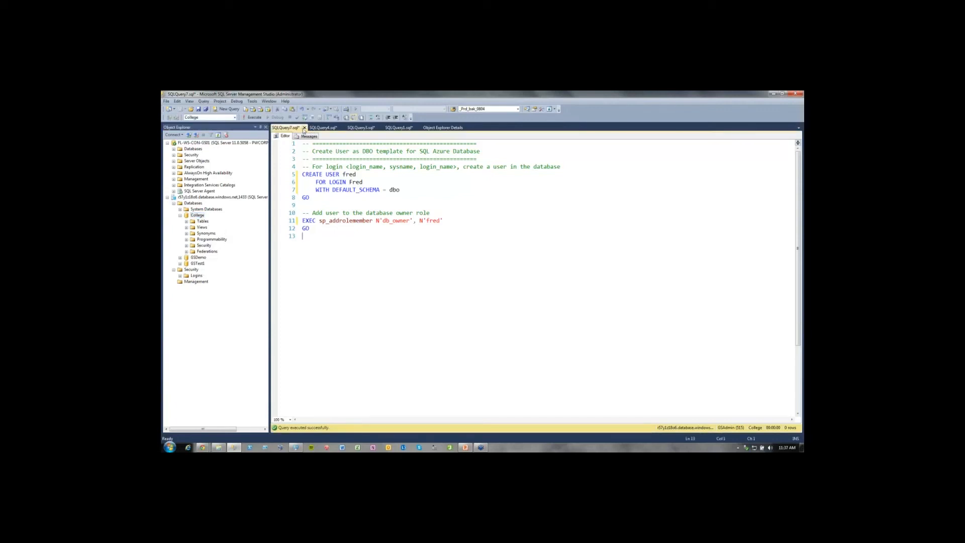
{"action": "left_click", "coordinate": [304, 128]}
{"action": "left_click", "coordinate": [503, 310]}
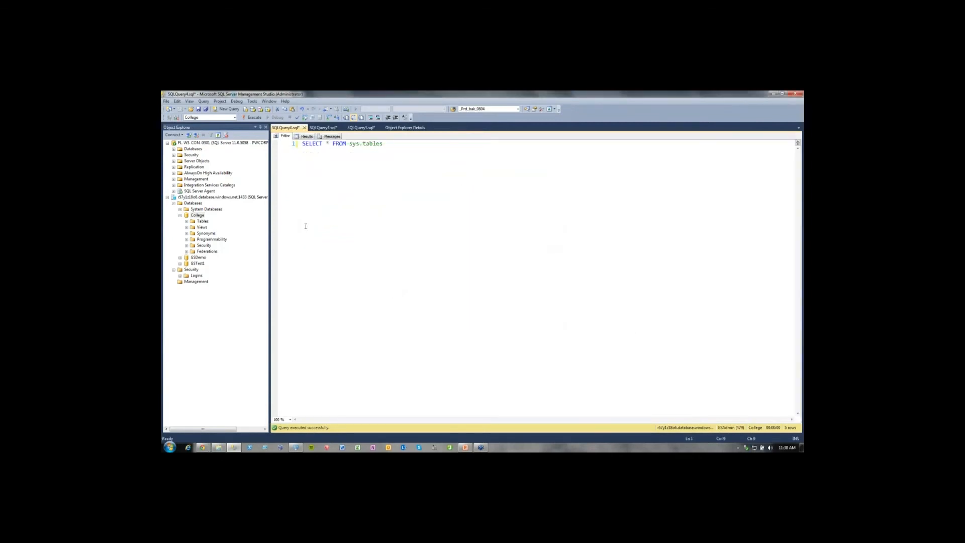
Add a CREATE DATABASE GSTest2 line below the SELECT statement in the query connected to GSTest1.
{"action": "left_click", "coordinate": [328, 129]}
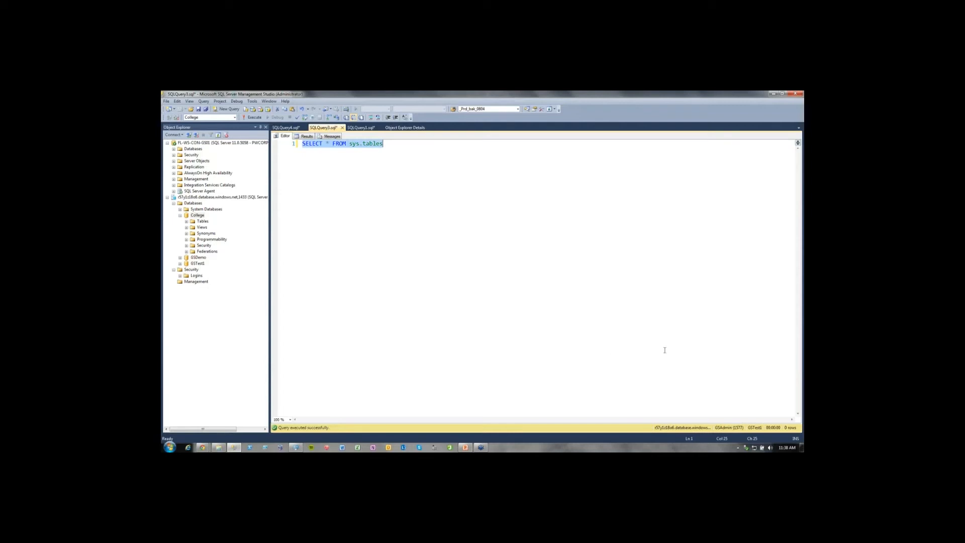
{"action": "left_click", "coordinate": [378, 192]}
{"action": "key", "text": "End"}
{"action": "key", "text": "Return"}
{"action": "key", "text": "Return"}
{"action": "type", "text": "CREATE"}
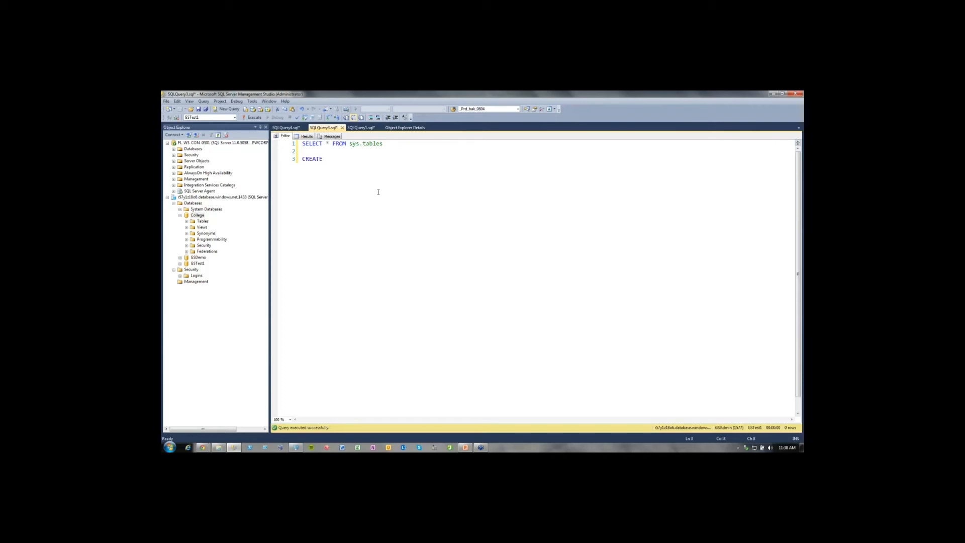
{"action": "type", "text": "SE GSTest2"}
Complete the CREATE DATABASE statement with the clause AS COPY OF GSTest1.
{"action": "key", "text": "Return"}
{"action": "type", "text": "AS COPY OF GASTest"}
{"action": "key", "text": "BackSpace"}
{"action": "key", "text": "End"}
{"action": "type", "text": "1"}
{"action": "key", "text": "Return"}
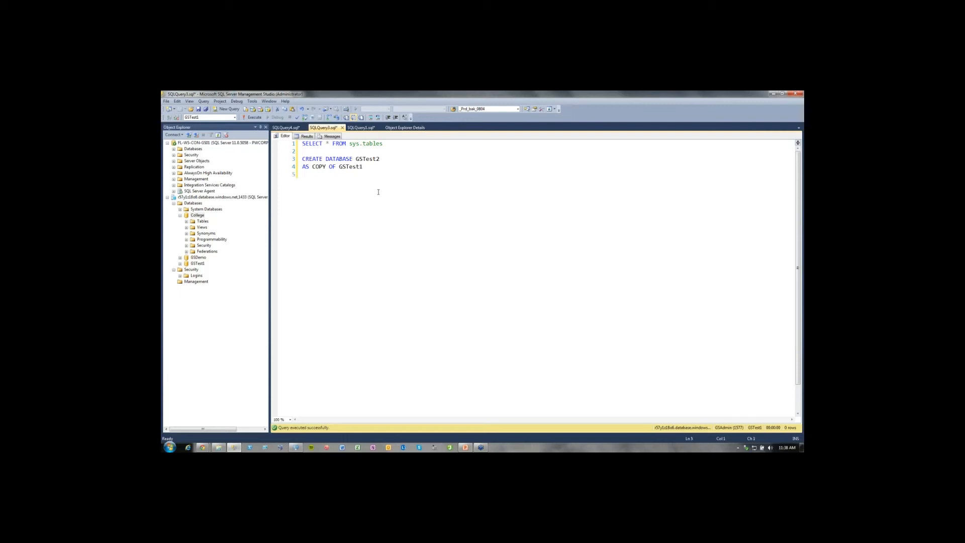
Try to run only the database copy statement on the GSTest1 connection, and return to the query code.
{"action": "key", "text": "shift+Up"}
{"action": "key", "text": "shift+Up"}
{"action": "left_click", "coordinate": [255, 118]}
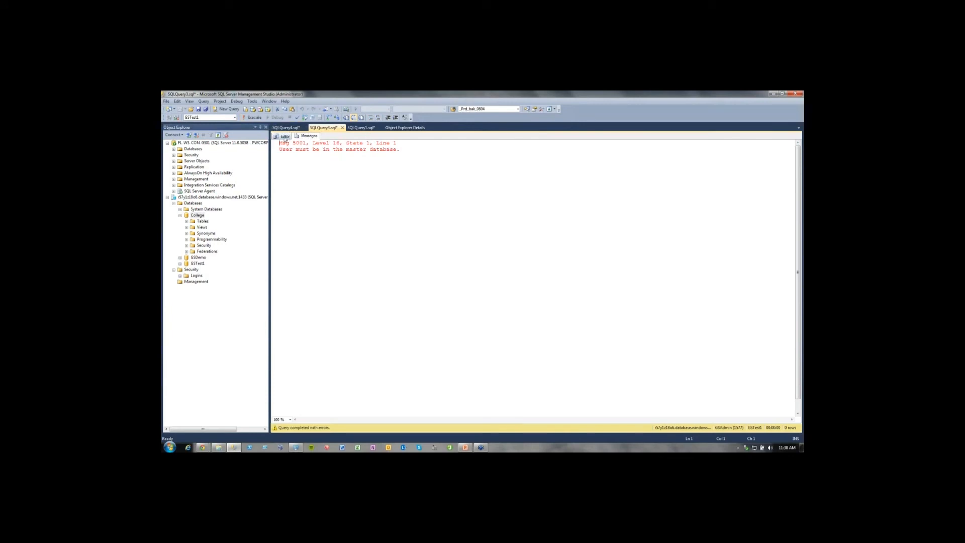
{"action": "left_click", "coordinate": [284, 136]}
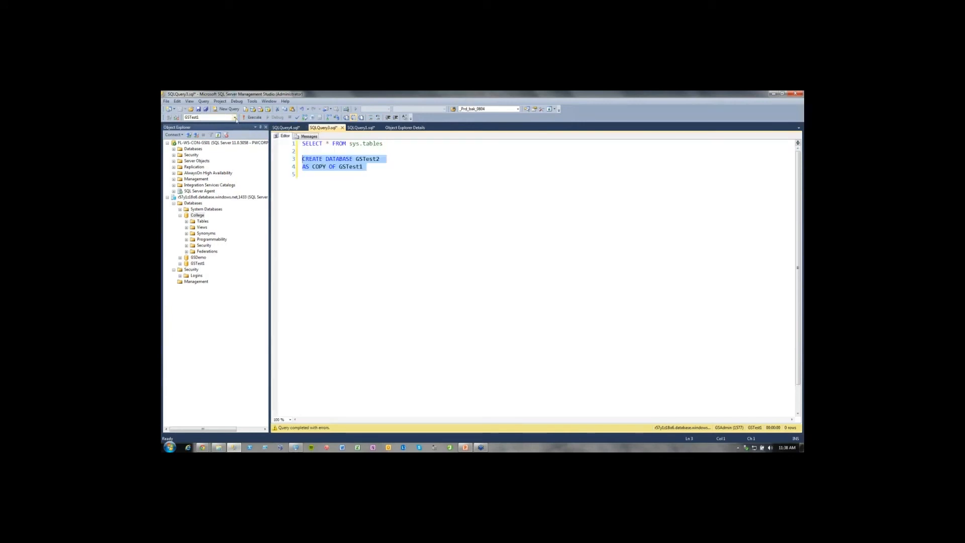
Check the query's list of available databases and copy the two-line CREATE DATABASE GSTest2 statement.
{"action": "left_click", "coordinate": [234, 117]}
{"action": "left_click", "coordinate": [342, 178]}
{"action": "left_click_drag", "start_coordinate": [393, 165], "coordinate": [304, 160]}
{"action": "right_click", "coordinate": [319, 161]}
{"action": "left_click", "coordinate": [432, 148]}
{"action": "left_click", "coordinate": [336, 222]}
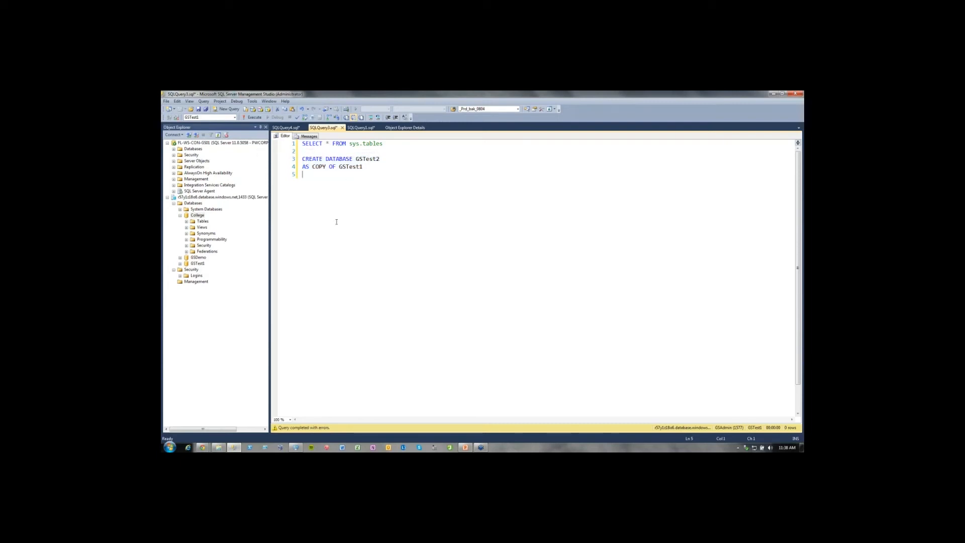
Try to switch the connection by adding and running USE master, and return to the query code.
{"action": "key", "text": "Return"}
{"action": "type", "text": "USE master"}
{"action": "key", "text": "shift+Home"}
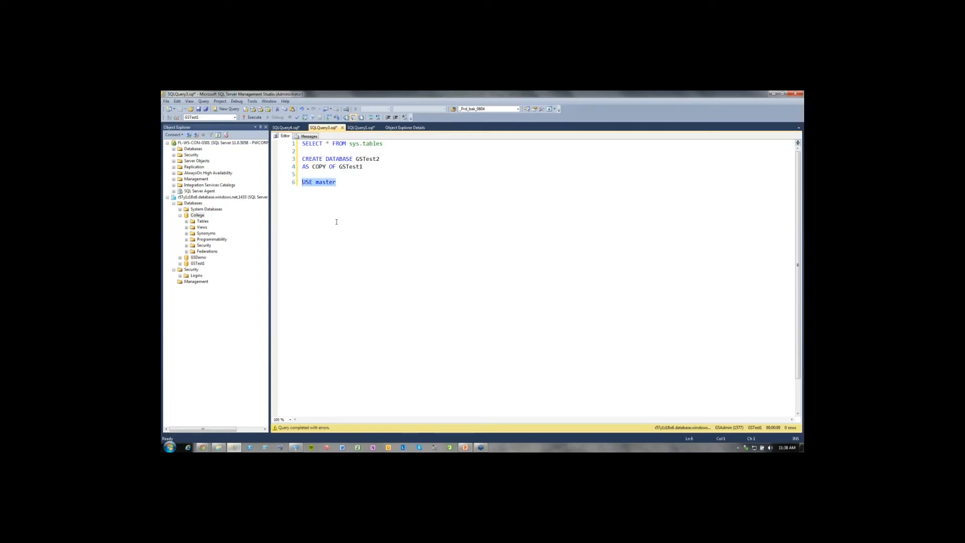
{"action": "key", "text": "F5"}
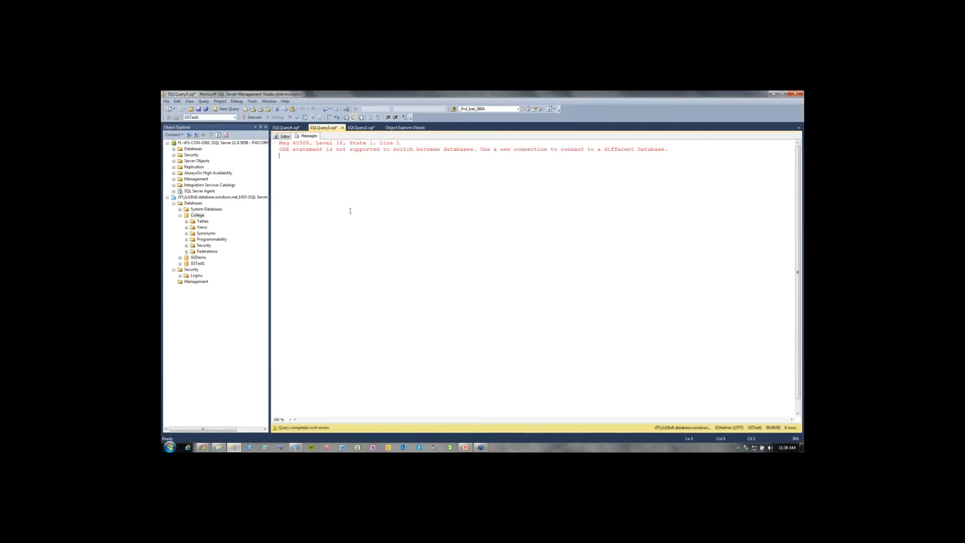
{"action": "left_click", "coordinate": [284, 136]}
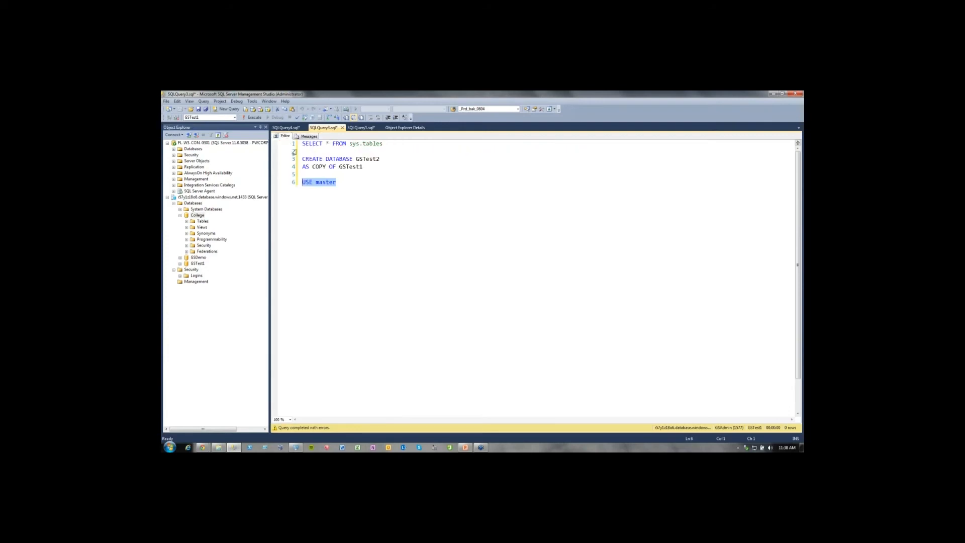
Open a new query on the master system database, paste the GSTest2 copy statement into it, and run it.
{"action": "left_click", "coordinate": [180, 209]}
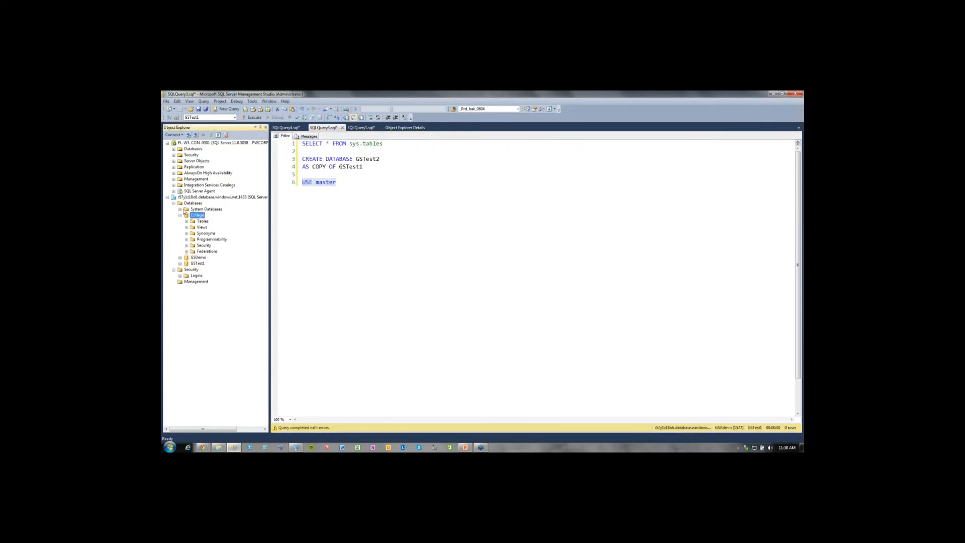
{"action": "right_click", "coordinate": [203, 219]}
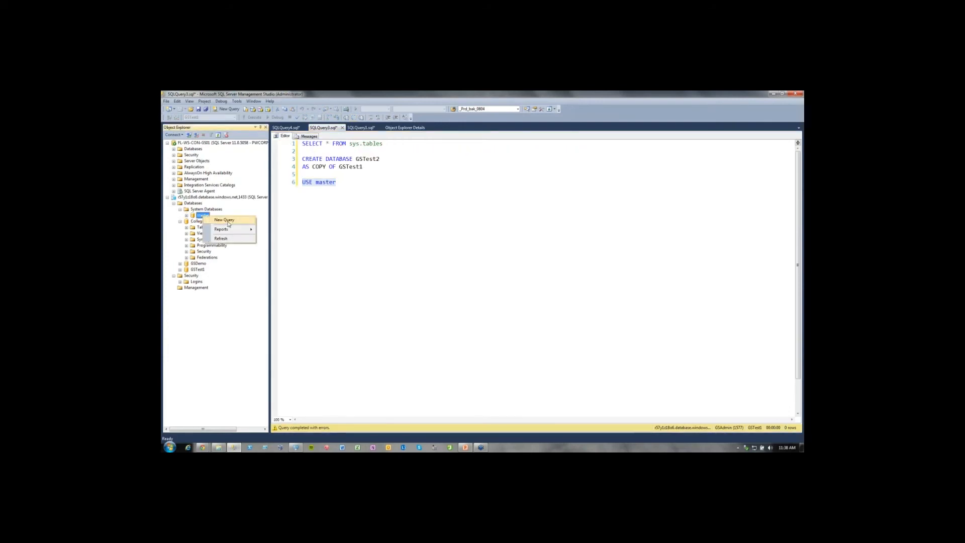
{"action": "left_click", "coordinate": [228, 222]}
{"action": "key", "text": "ctrl+v"}
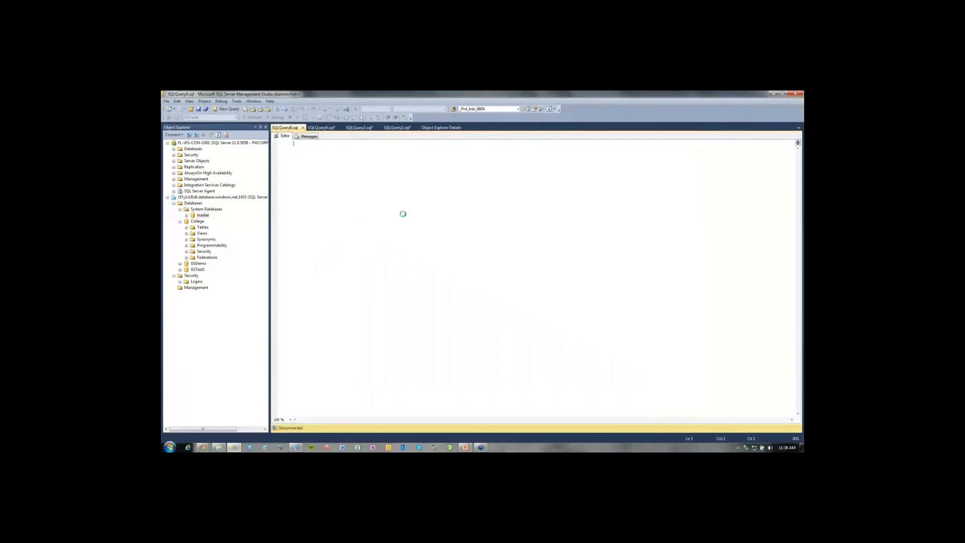
{"action": "key", "text": "Return"}
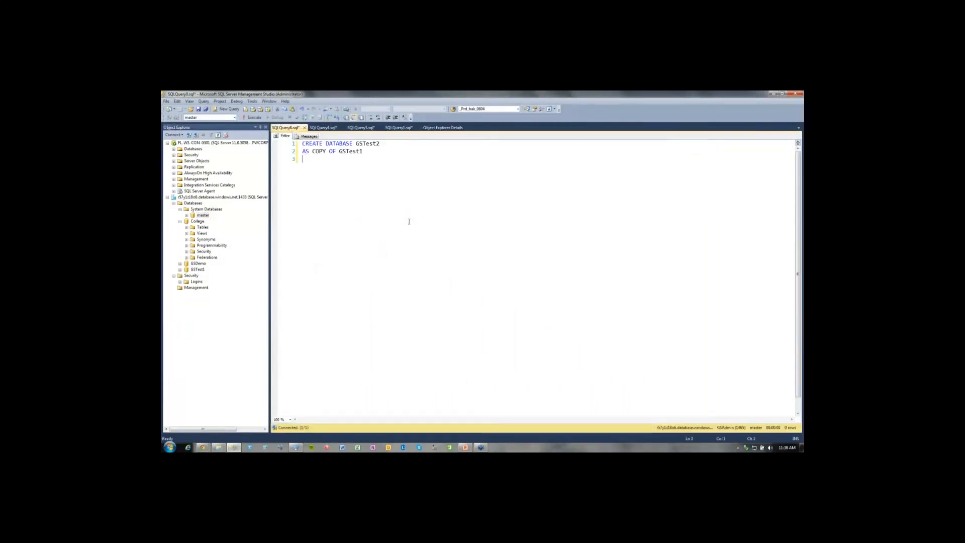
{"action": "key", "text": "F5"}
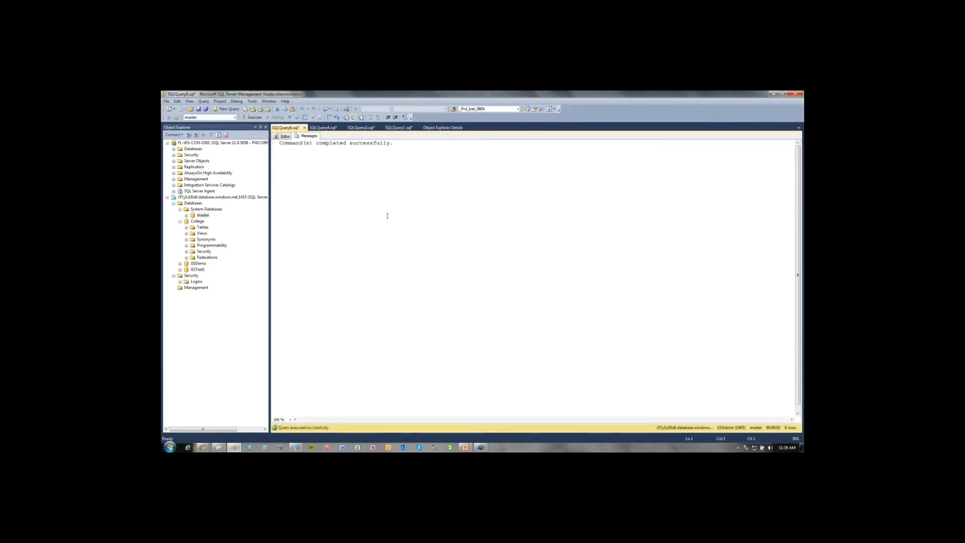
Collapse the System Databases and College nodes, refresh the Azure server's Databases folder, and select GSTest2.
{"action": "left_click", "coordinate": [195, 204]}
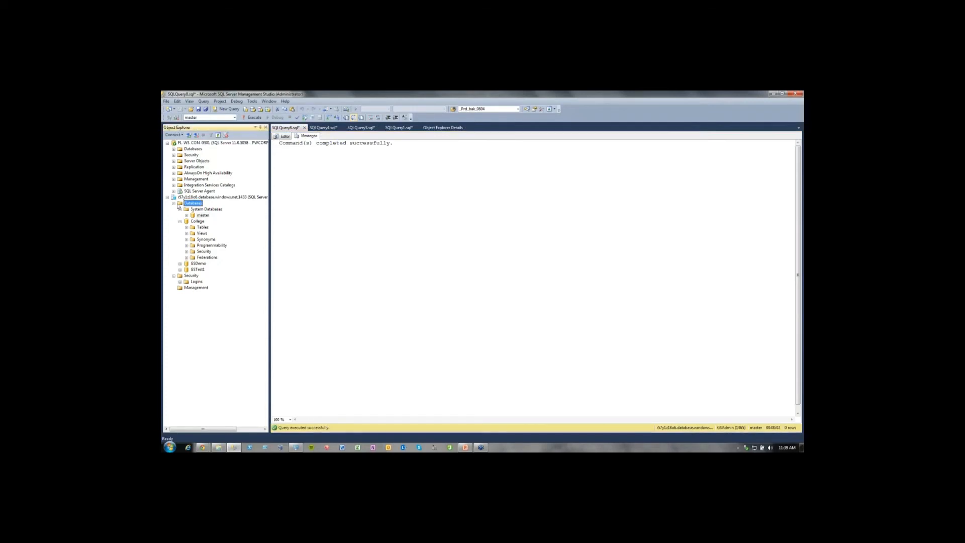
{"action": "left_click", "coordinate": [180, 209]}
{"action": "left_click", "coordinate": [180, 216]}
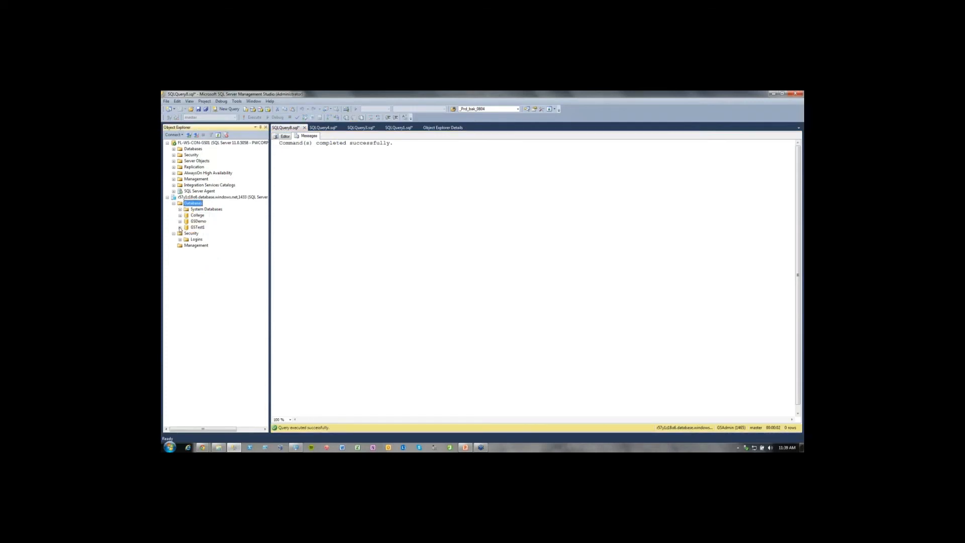
{"action": "right_click", "coordinate": [199, 203]}
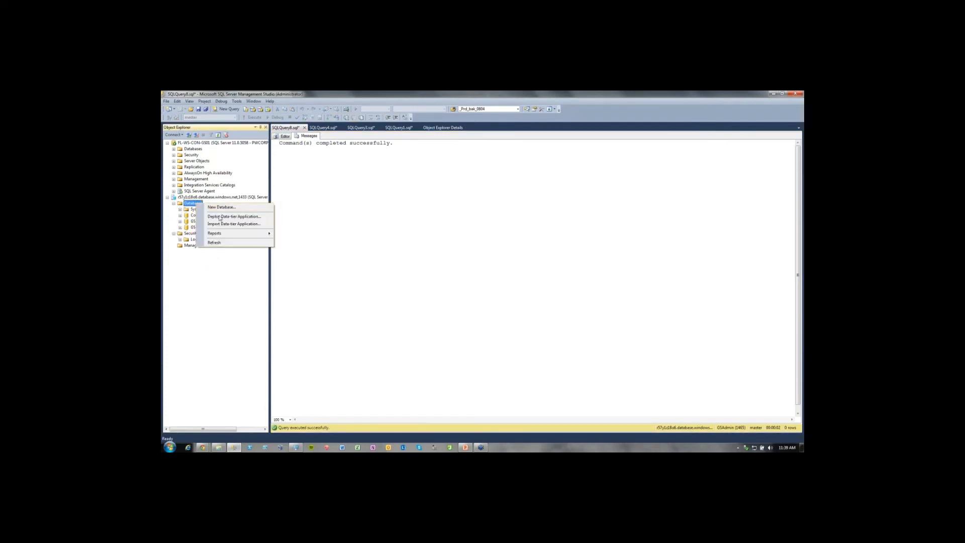
{"action": "left_click", "coordinate": [220, 243]}
{"action": "left_click", "coordinate": [200, 234]}
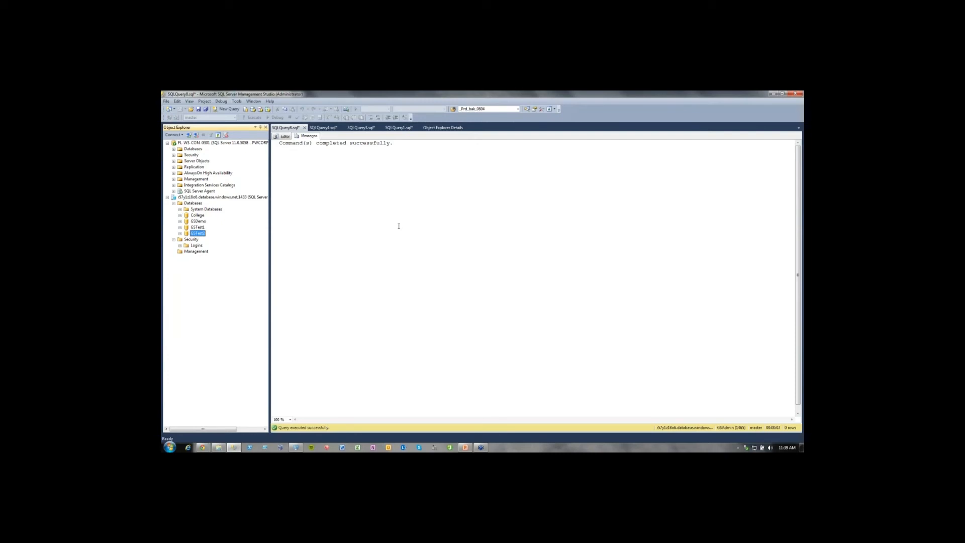
Select the Azure server in the object tree and dismiss the Windows color scheme prompt without choosing an option.
{"action": "left_click", "coordinate": [201, 197]}
{"action": "left_click", "coordinate": [193, 203]}
{"action": "left_click", "coordinate": [216, 197]}
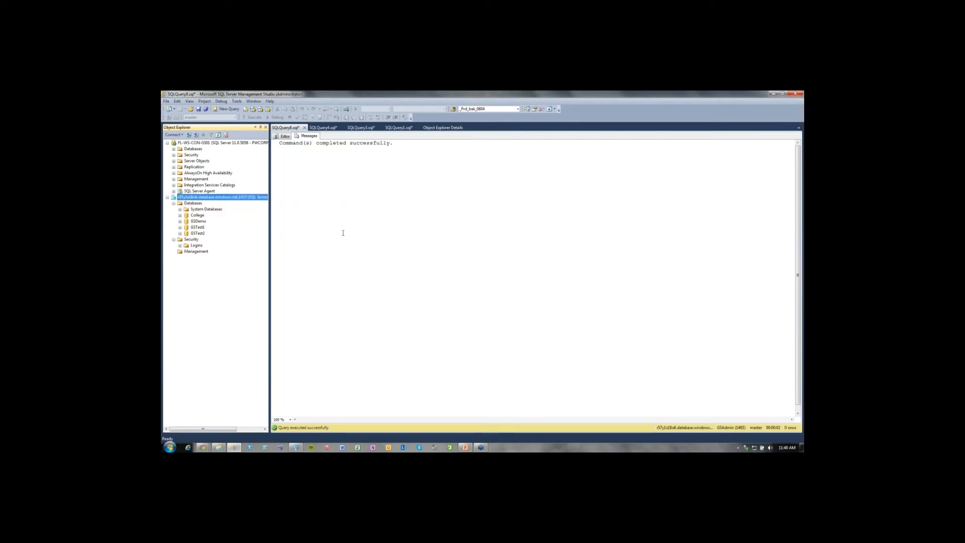
{"action": "left_click", "coordinate": [370, 243]}
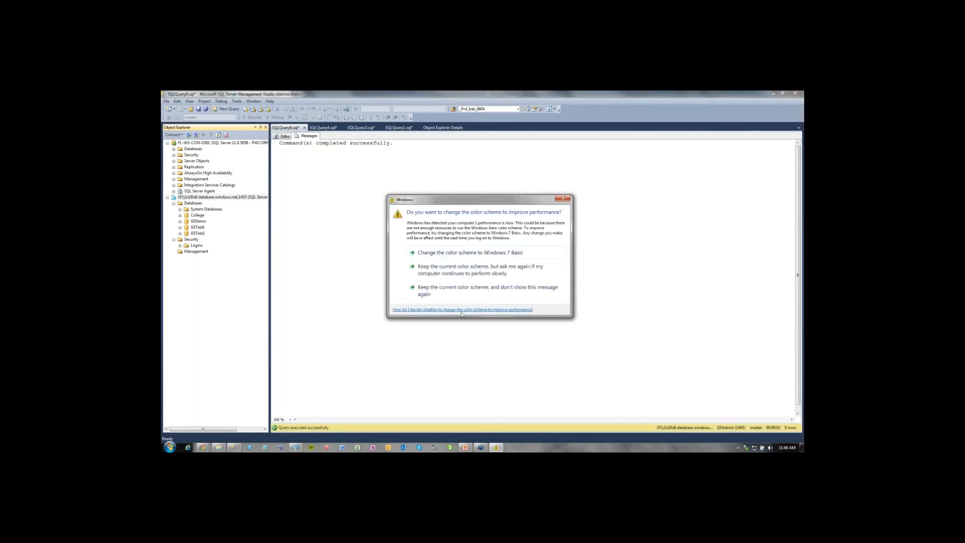
{"action": "left_click", "coordinate": [563, 199]}
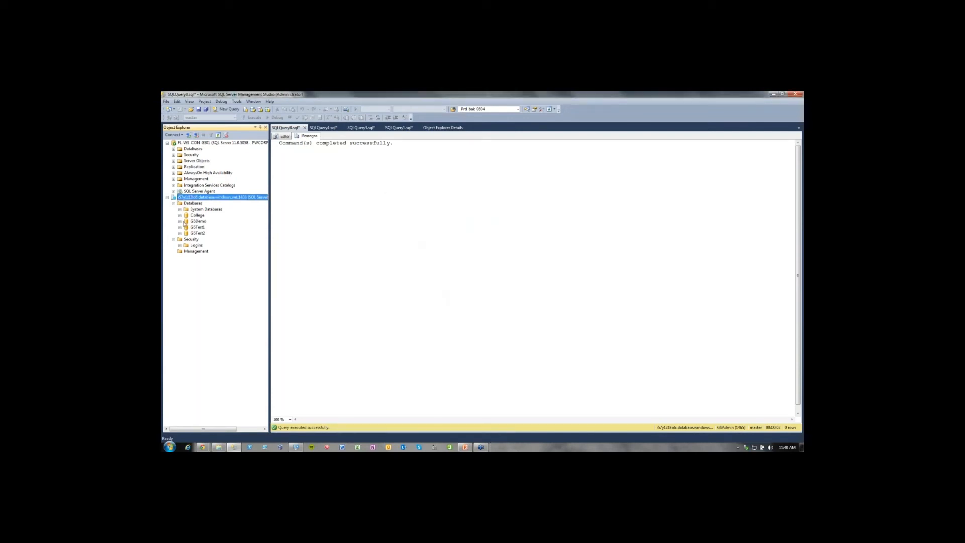
Expand the GSTest1 database and examine its Security and Federations folders.
{"action": "left_click", "coordinate": [180, 227]}
{"action": "left_click", "coordinate": [186, 263]}
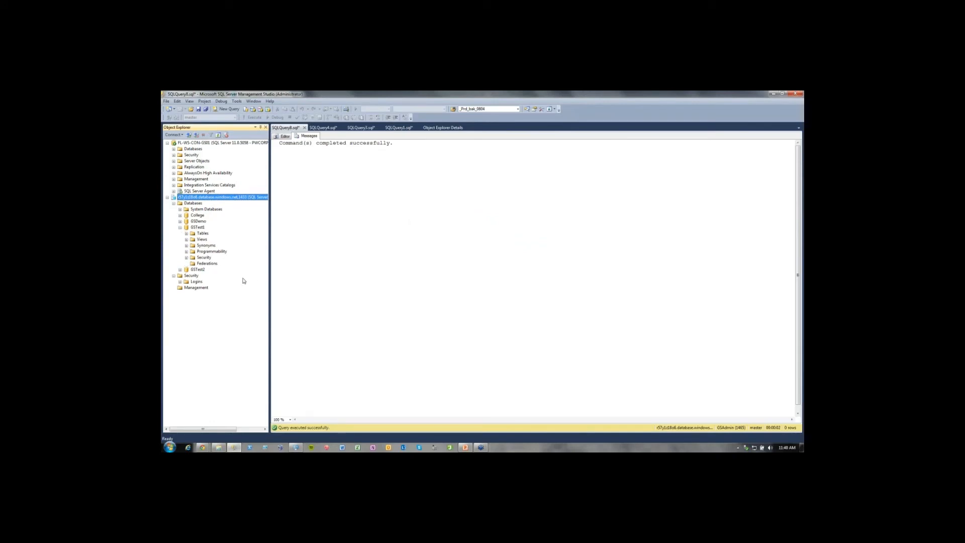
{"action": "left_click", "coordinate": [203, 265]}
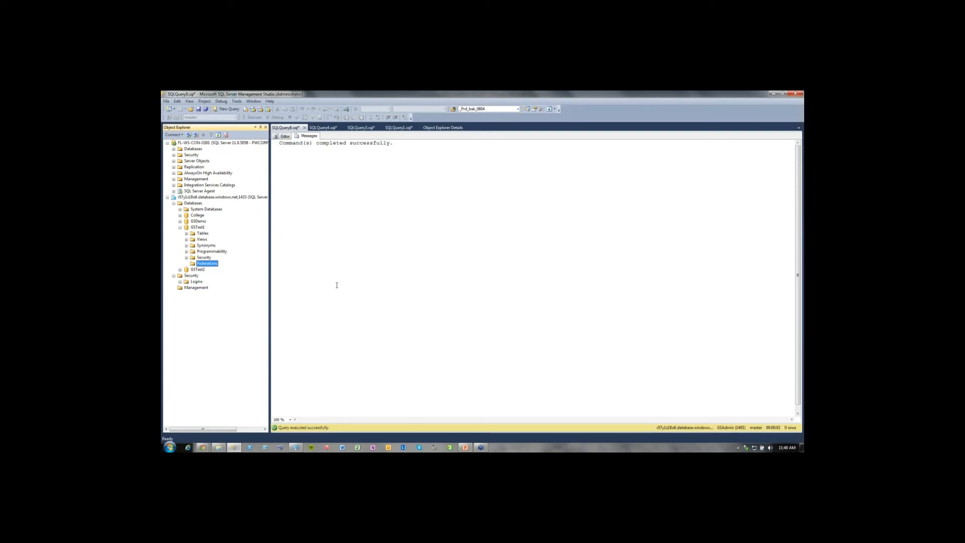
{"action": "left_click", "coordinate": [199, 203]}
{"action": "left_click", "coordinate": [204, 259]}
{"action": "left_click", "coordinate": [207, 263]}
Switch to the PowerPoint presentation at its Demo slide.
{"action": "mouse_move", "coordinate": [233, 447]}
{"action": "mouse_move", "coordinate": [466, 449]}
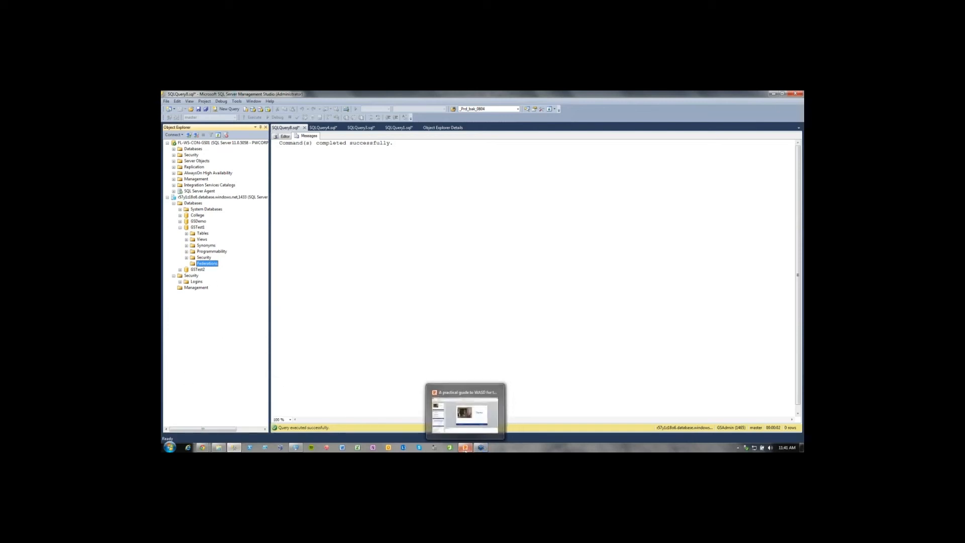
{"action": "left_click", "coordinate": [465, 449]}
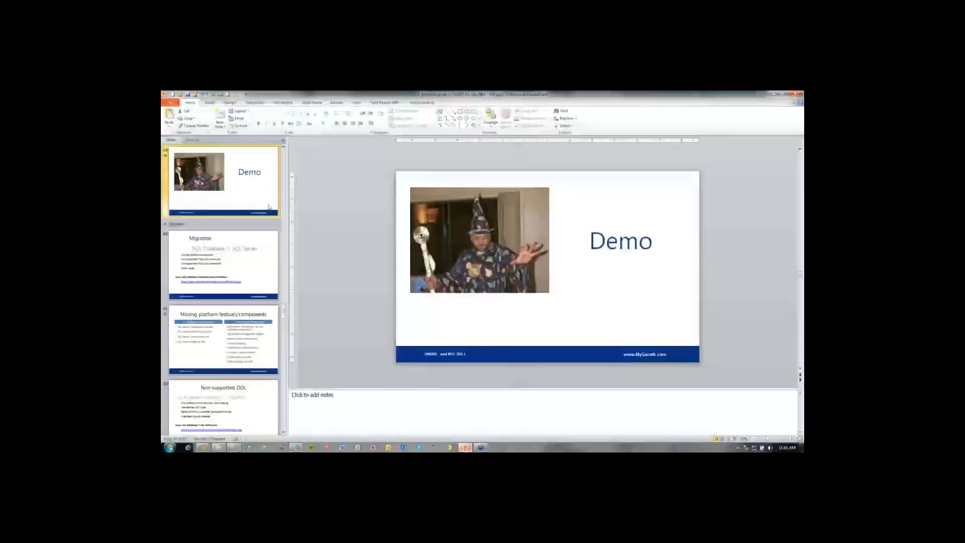